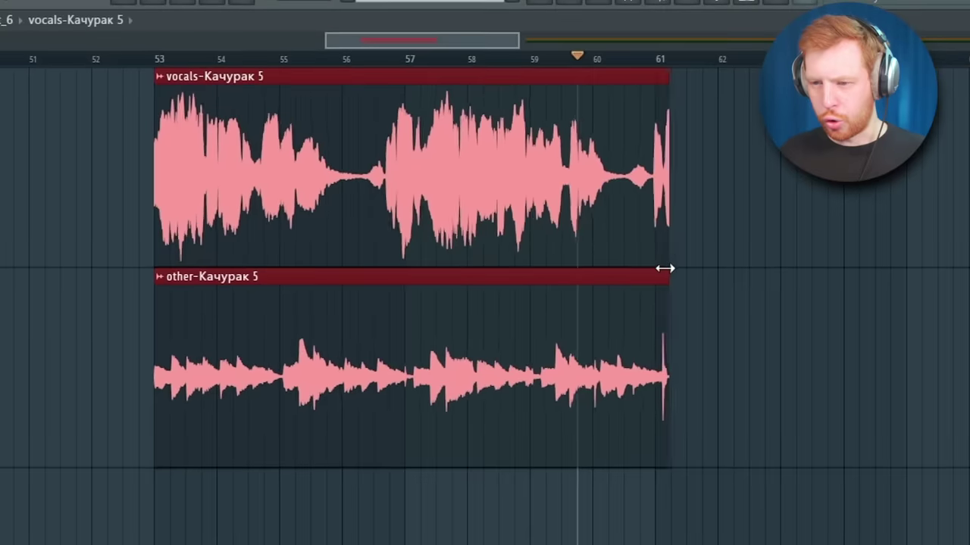
scroll(667, 333, "up", 3)
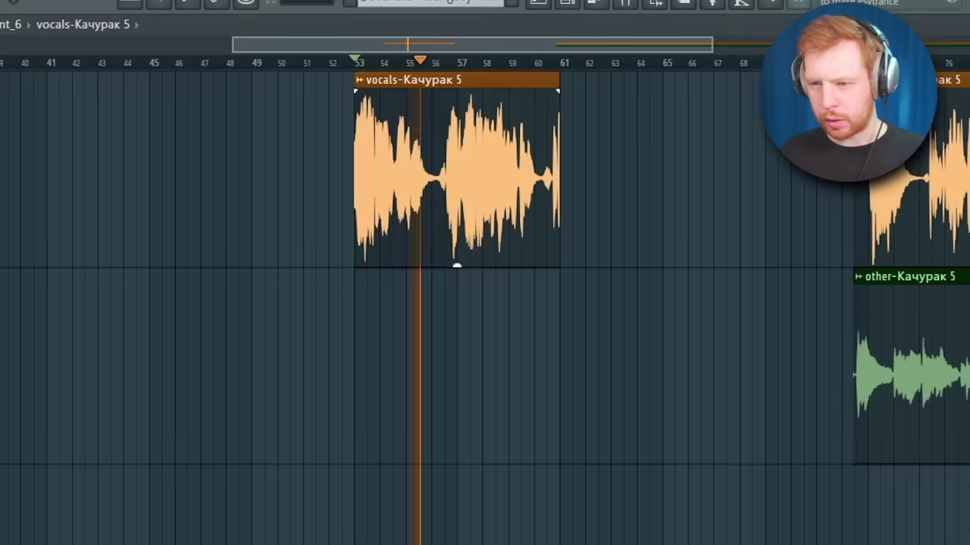
scroll(494, 389, "up", 5)
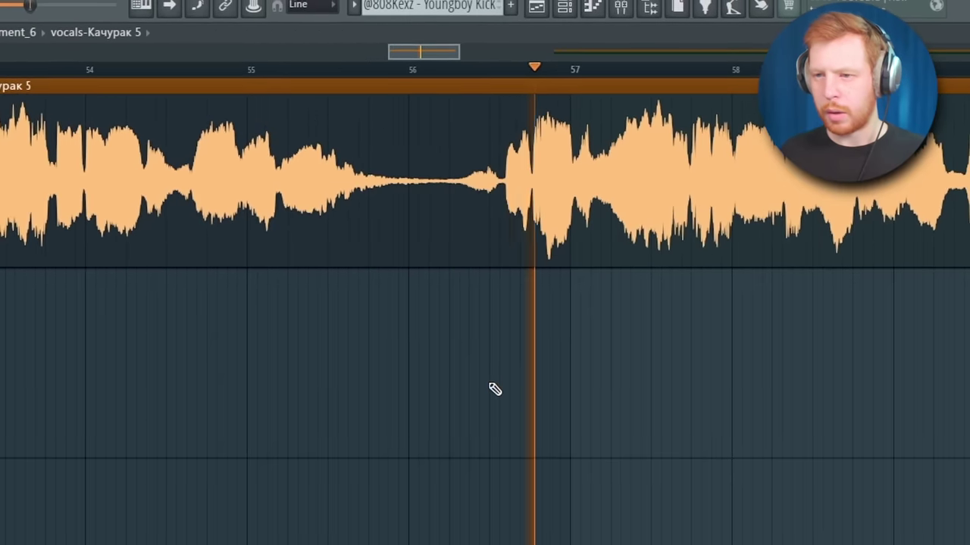
scroll(494, 387, "down", 5)
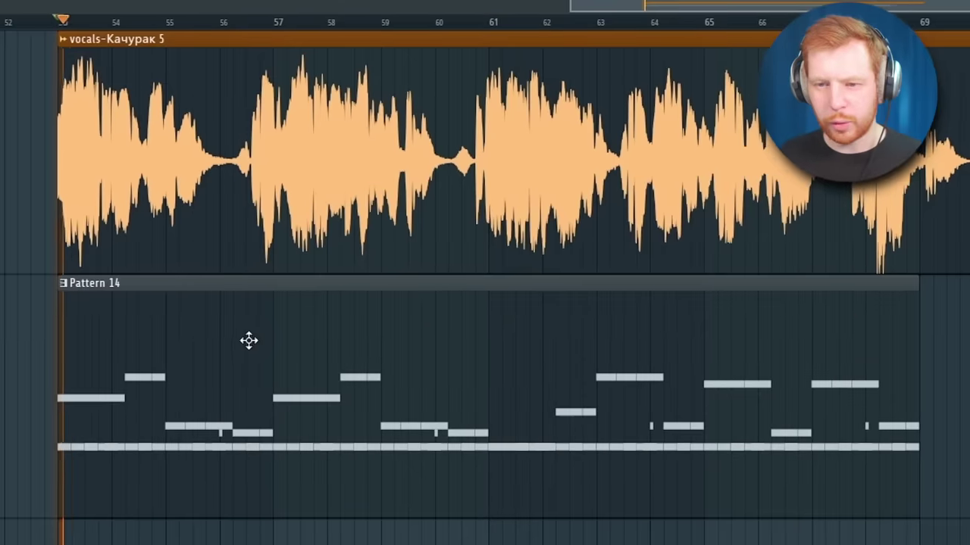
scroll(247, 340, "up", 2)
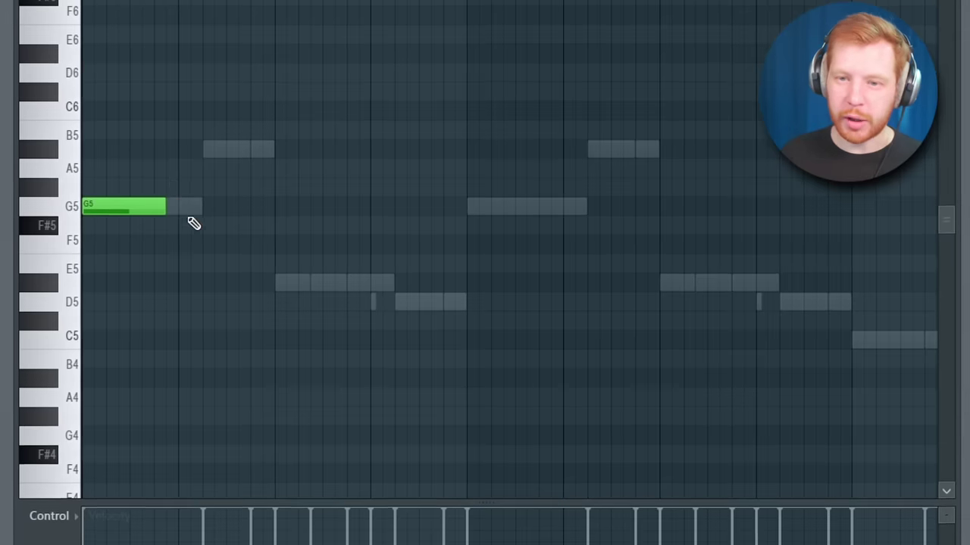
Extend the opening G5 note so that it fills the first bar of the pattern
scroll(191, 220, "up", 3)
left_click_drag(241, 216, 370, 210)
left_click_drag(264, 211, 291, 212)
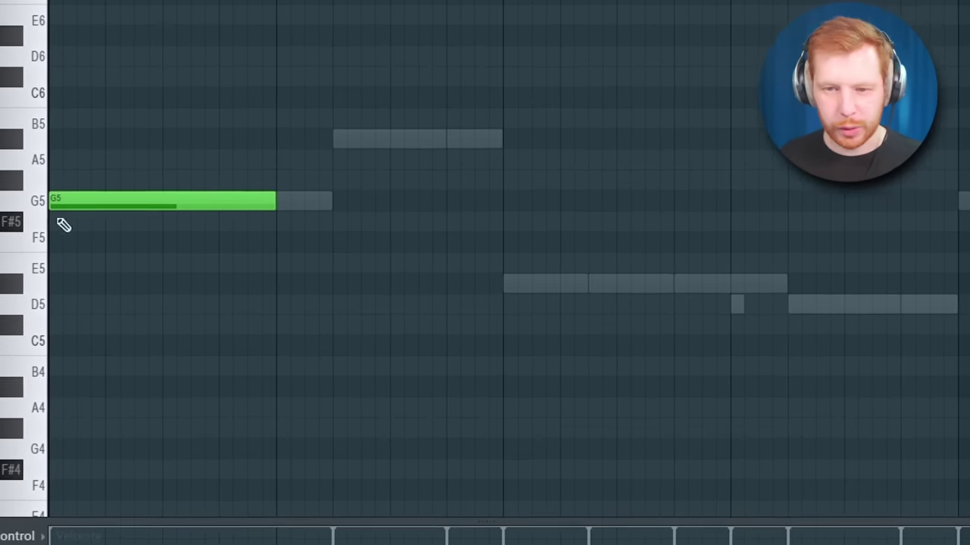
Place a one-bar G3 note in the first bar and stack equally long D4 and A#4 notes above it
scroll(76, 218, "up", 3)
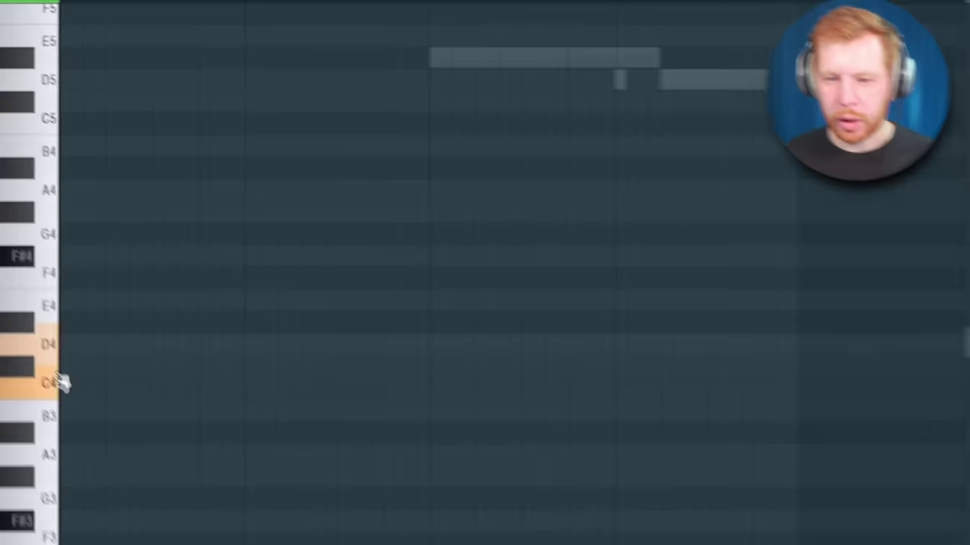
scroll(63, 373, "down", 2)
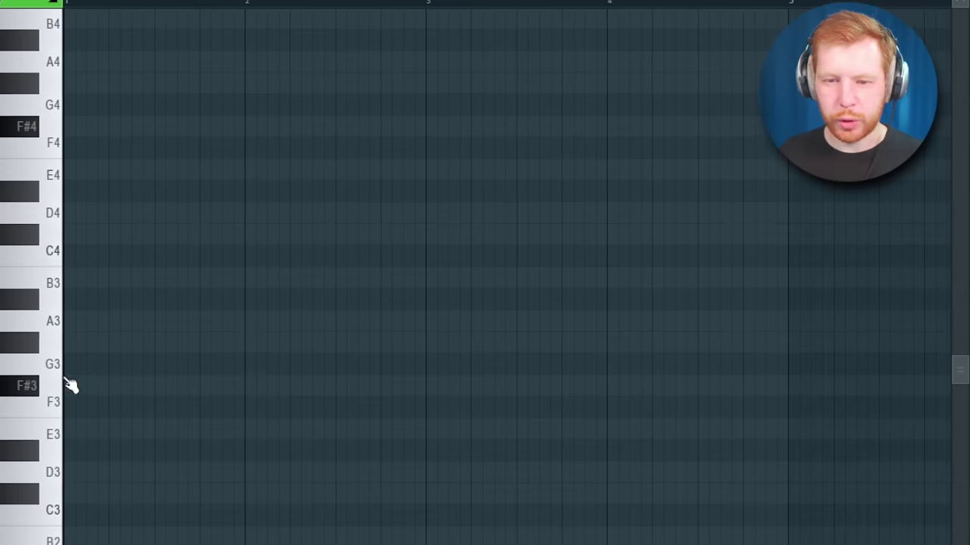
left_click(82, 364)
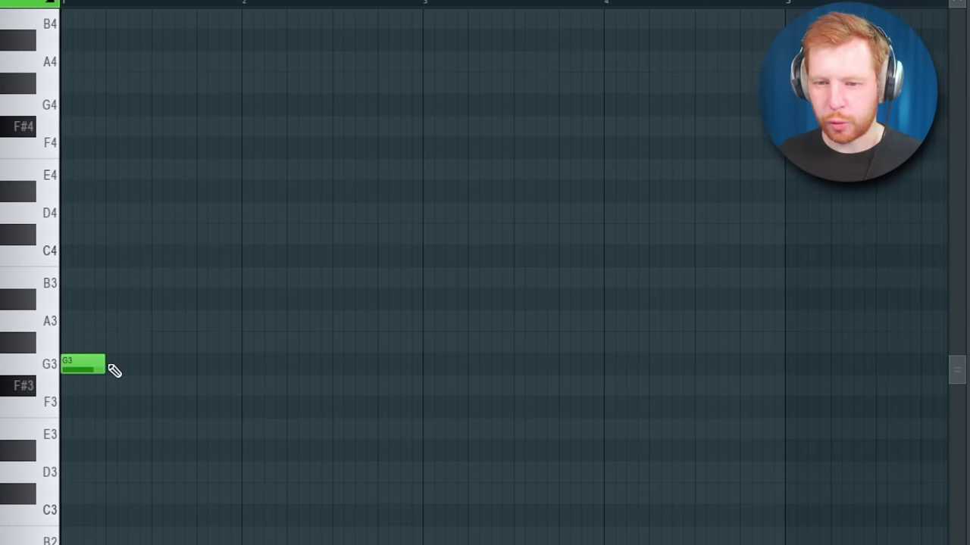
left_click_drag(113, 369, 238, 378)
left_click_drag(180, 363, 126, 200)
left_click_drag(127, 265, 118, 326)
key("ctrl+Up")
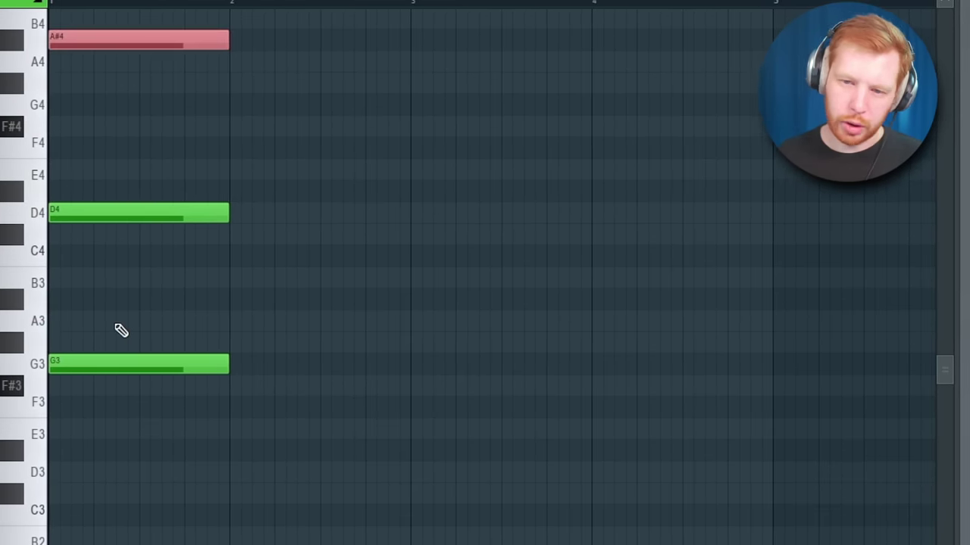
Arpeggiate the first bar with A#4 on beat two, D5 on beat three and G4 on beat four, trimming the D5 to the bar's end
left_click(64, 60, "ctrl")
scroll(91, 106, "up", 2)
left_click_drag(111, 173, 155, 177)
left_click(135, 348, "ctrl")
key("ctrl+Up")
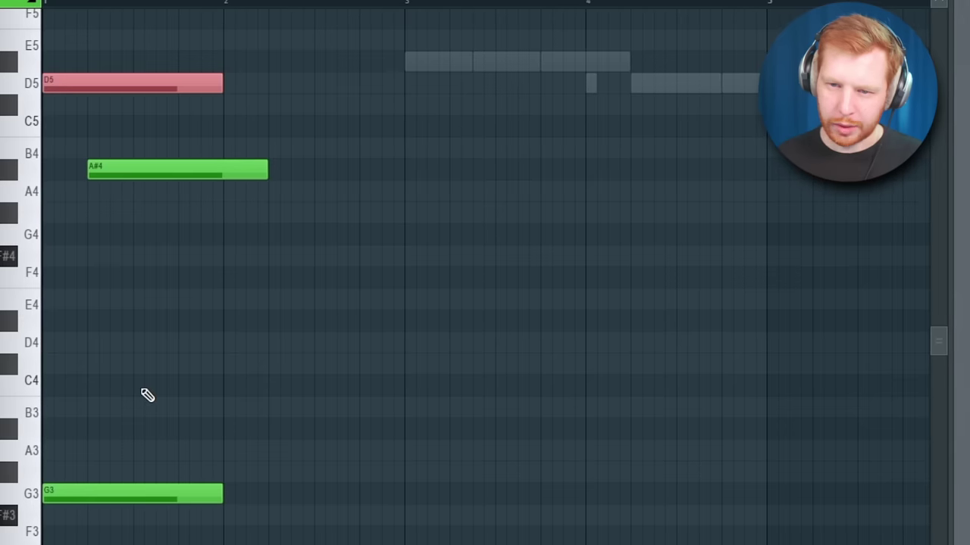
left_click_drag(117, 85, 210, 81)
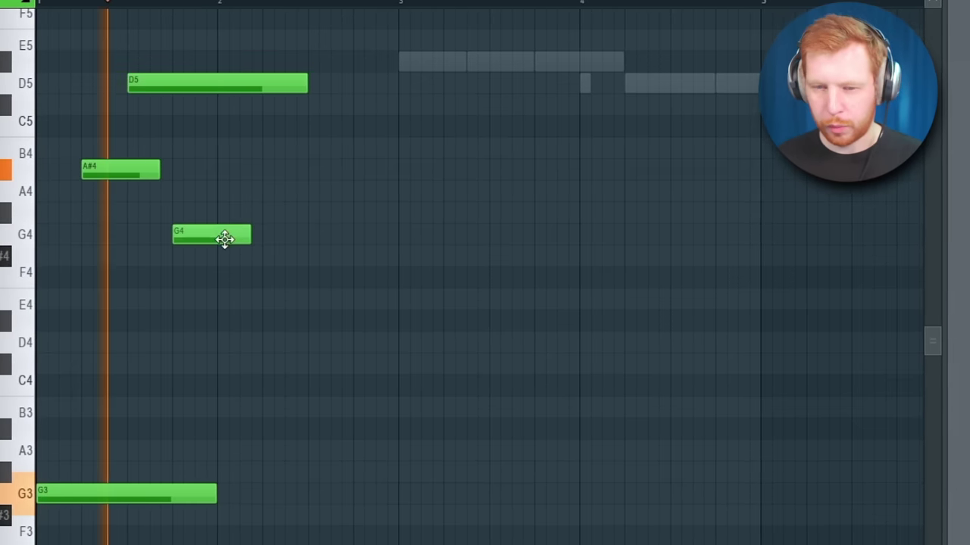
left_click_drag(301, 86, 199, 89)
Duplicate the first bar's arpeggio into bar 2, moving its bass note to A#3 and its last note to F4
key("ctrl+b")
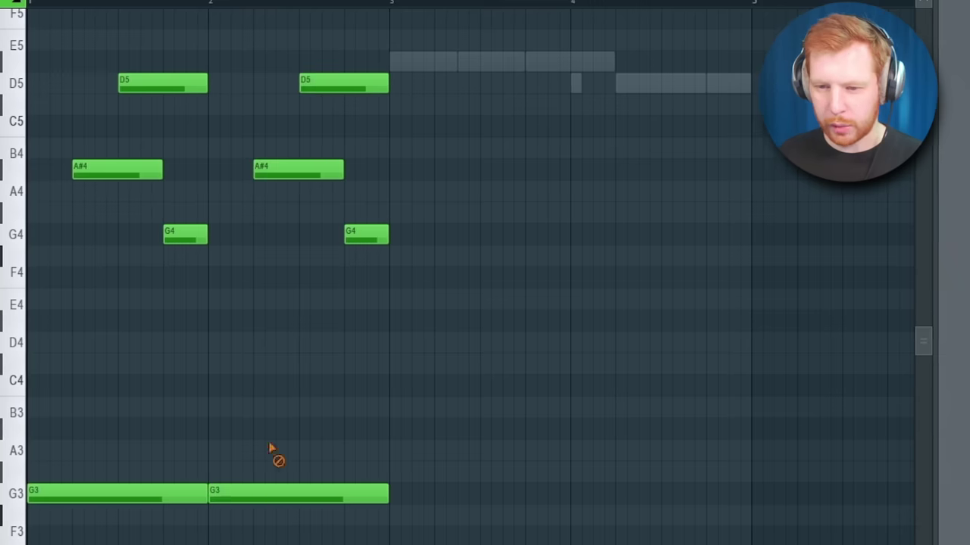
left_click_drag(263, 491, 260, 421)
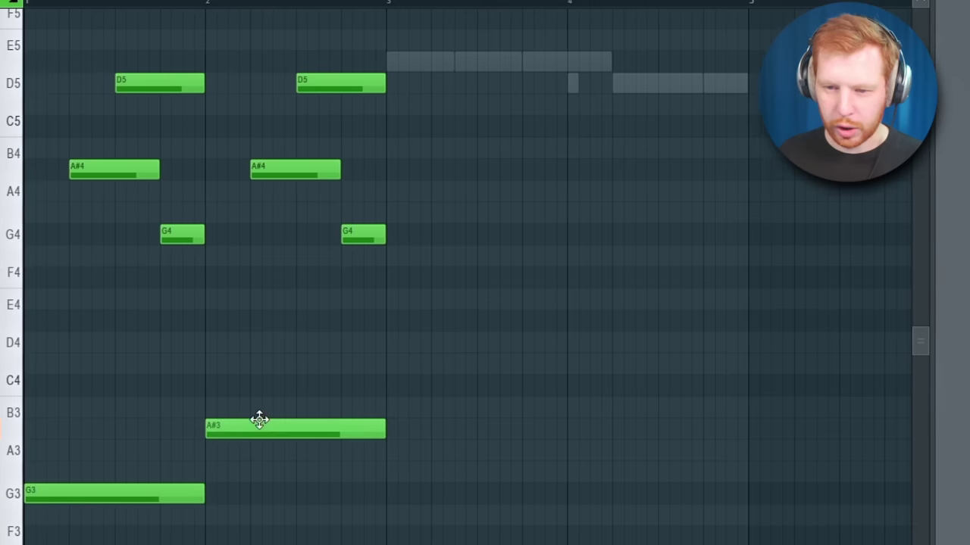
left_click_drag(366, 237, 361, 293)
Duplicate bar 2 into bar 3 and repitch the copy to a D#4 bass note with A#4, D#5 and G4 above
left_click_drag(367, 47, 234, 459)
key("ctrl+b")
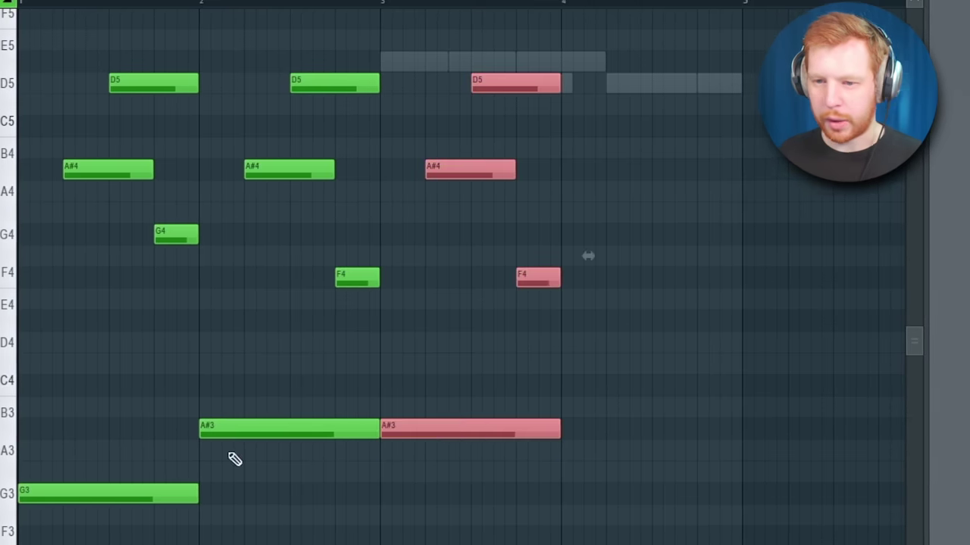
left_click_drag(462, 426, 462, 320)
scroll(492, 348, "up", 3)
key("ctrl+d")
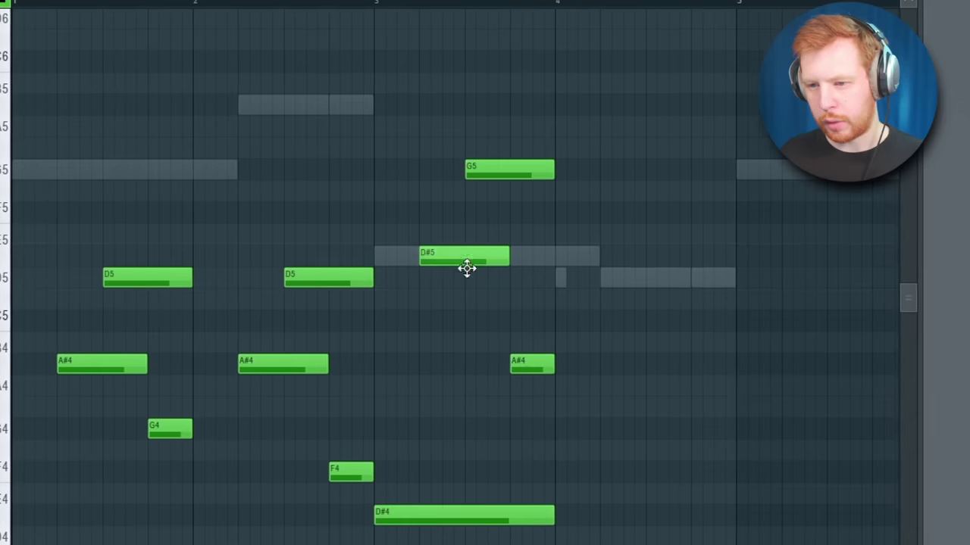
left_click_drag(465, 266, 462, 372)
left_click_drag(491, 177, 487, 265)
left_click_drag(535, 372, 535, 436)
Duplicate bar 3 into bar 4 and repitch the copy to a D4 bass note with F#4, D5 and A4 above
scroll(535, 425, "down", 3)
left_click_drag(547, 102, 442, 446)
key("ctrl+b")
left_click_drag(601, 379, 602, 400)
key("ctrl+d")
left_click_drag(619, 261, 619, 329)
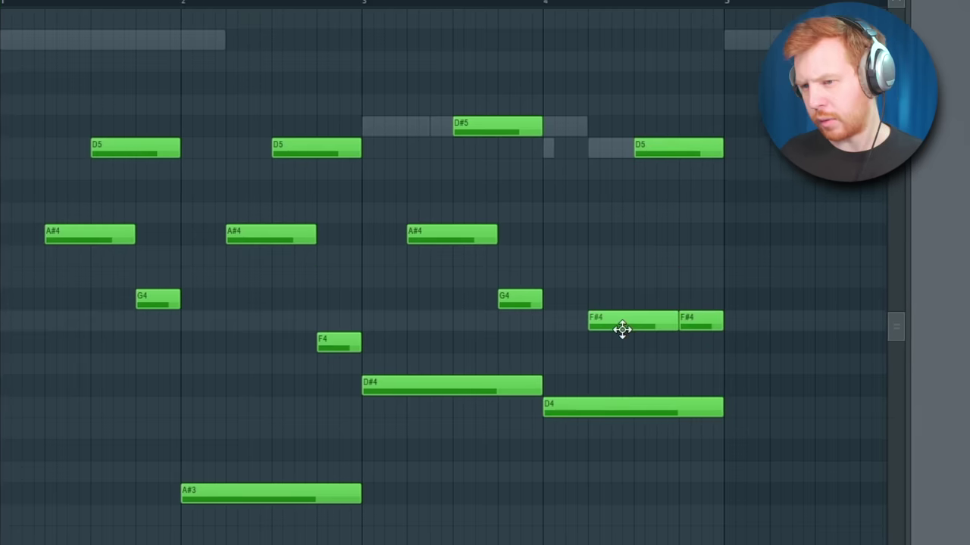
left_click_drag(703, 314, 710, 253)
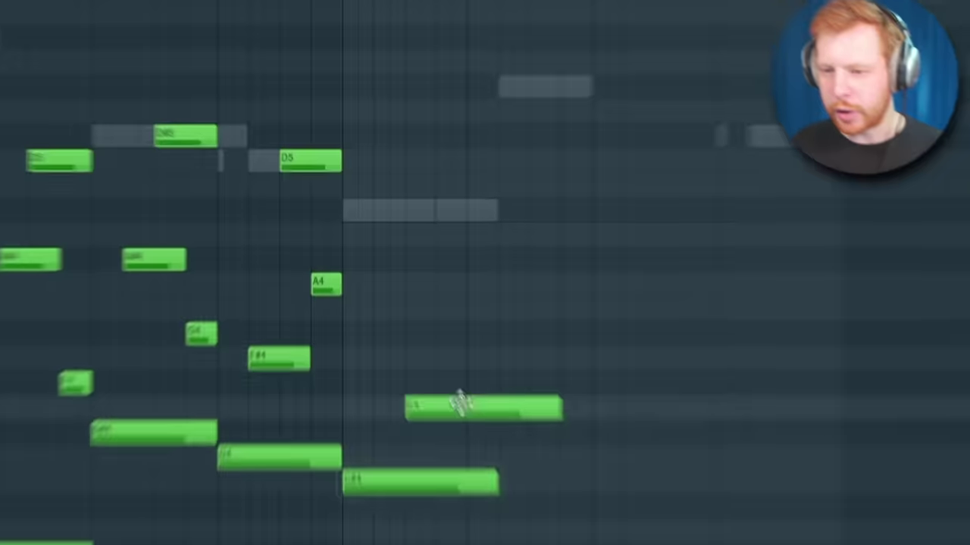
Replace the C#4 bass note after the D4 bar with C4 and move the note above it to G4
left_click_drag(459, 401, 436, 369)
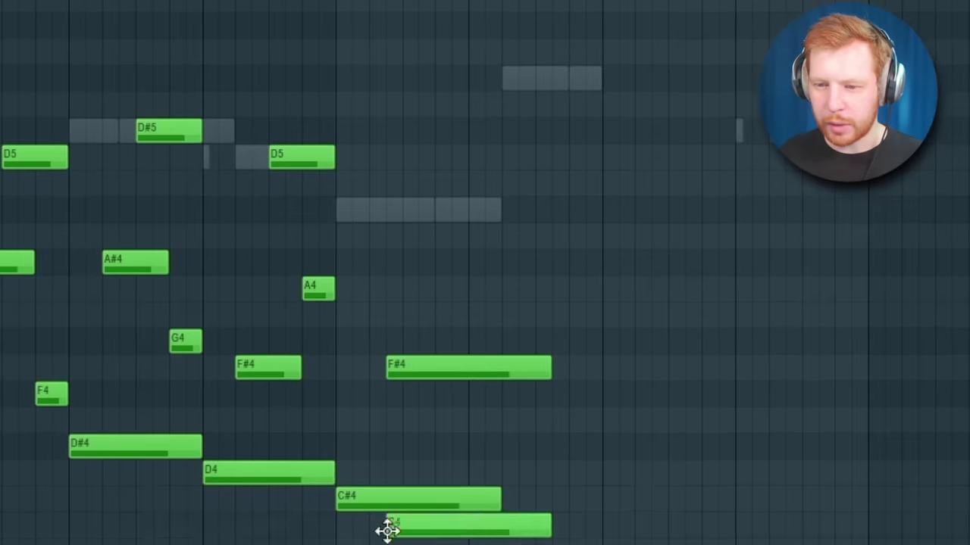
left_click_drag(388, 532, 338, 528)
right_click(345, 505)
mouse_move(424, 368)
left_mouse_down()
mouse_move(404, 361)
mouse_move(401, 331)
left_mouse_up()
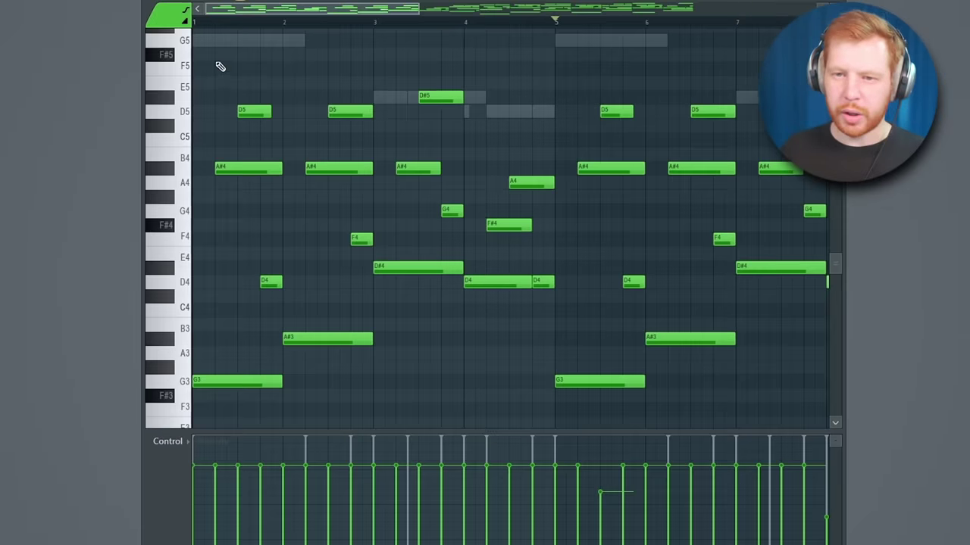
Select the arpeggio notes and randomize their velocities, raising the velocity amount and choosing a different seed
mouse_move(206, 50)
left_mouse_down()
mouse_move(561, 329)
mouse_move(817, 409)
left_mouse_up()
key("alt+r")
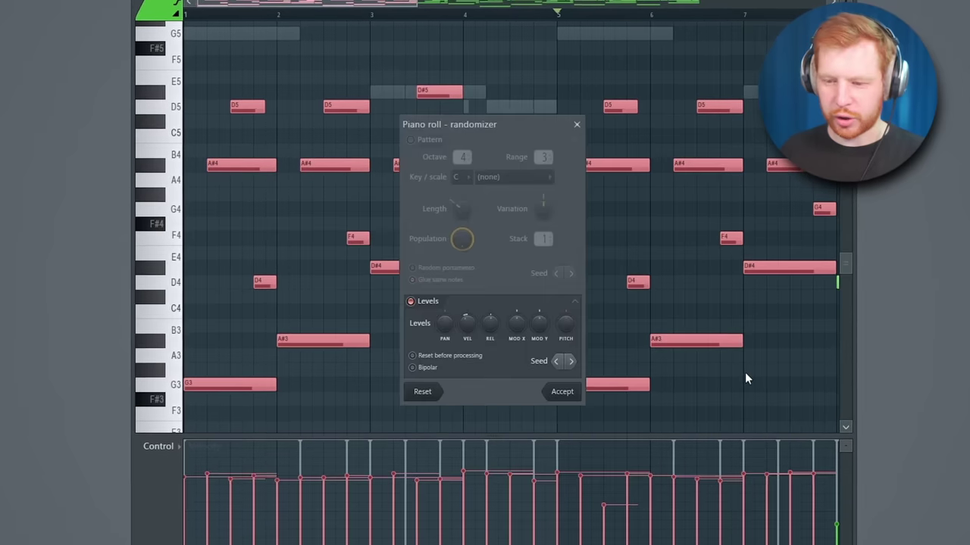
left_click_drag(467, 324, 468, 356)
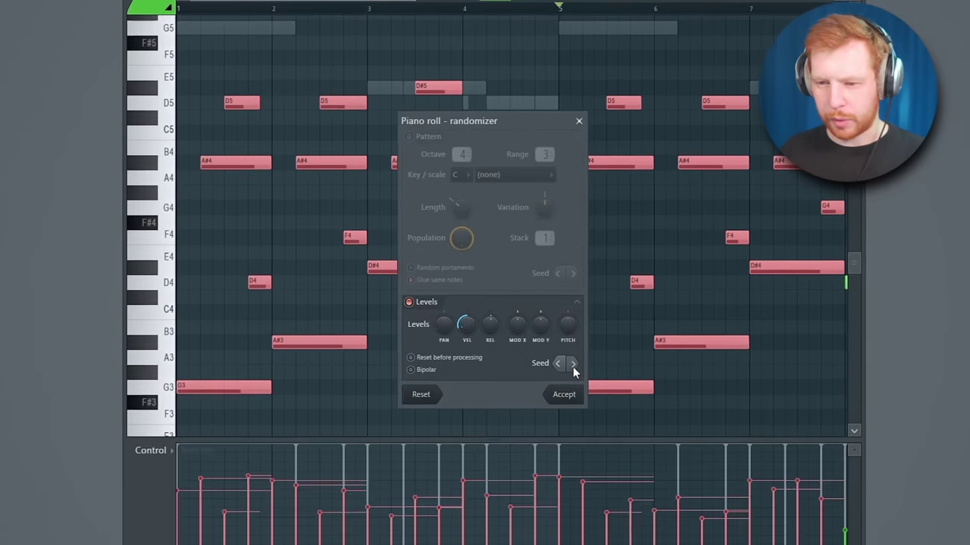
left_click(572, 364)
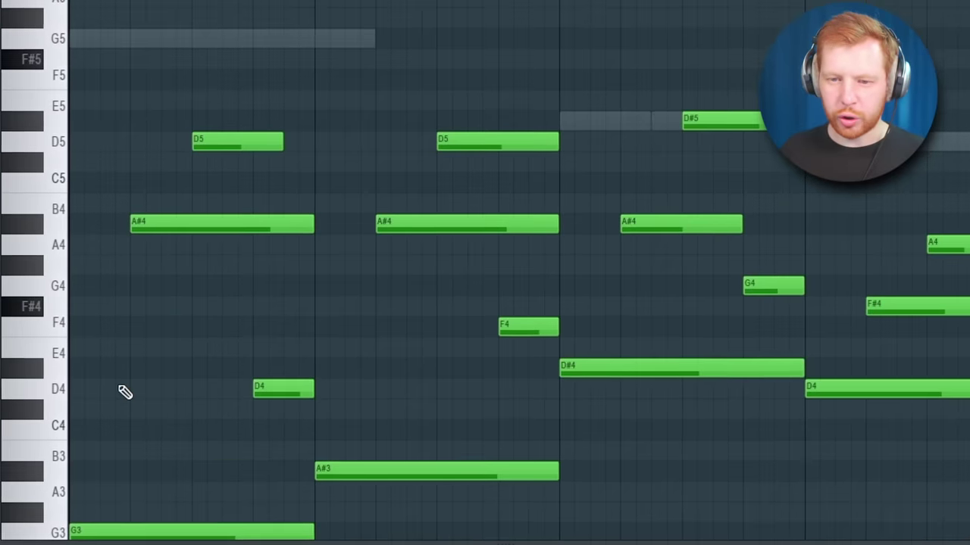
Add a filler D4 note near the start of the first bar and play back the arpeggio
left_click(123, 389)
right_click(151, 392)
left_click(126, 369)
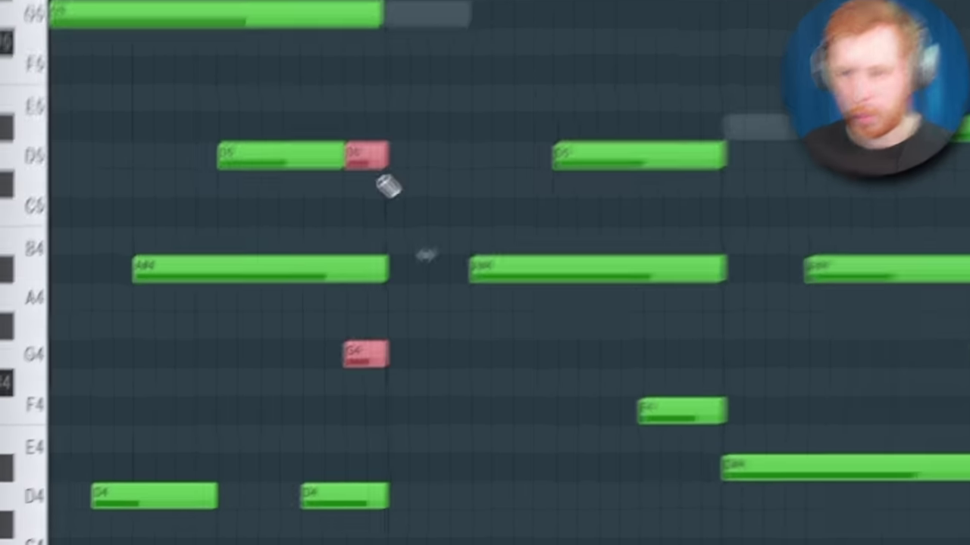
key("space")
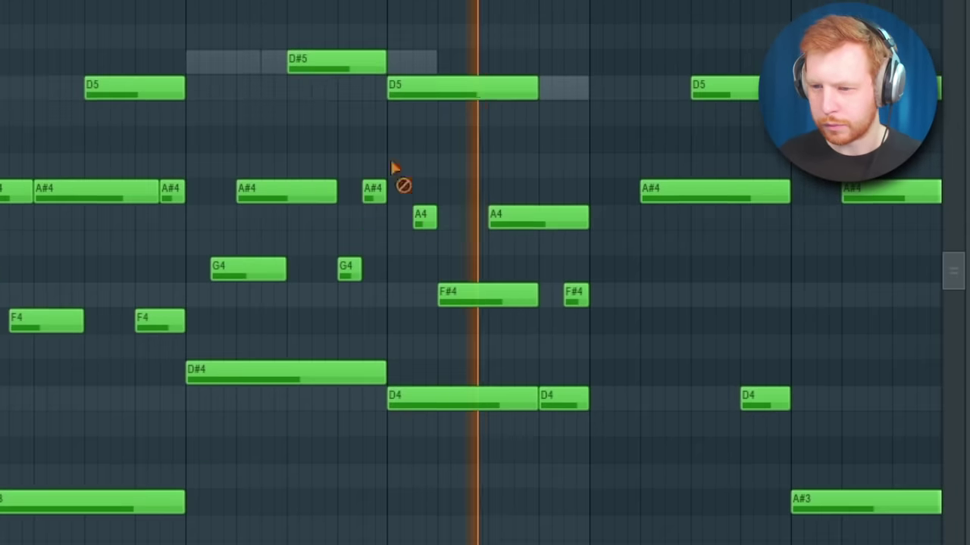
key("space")
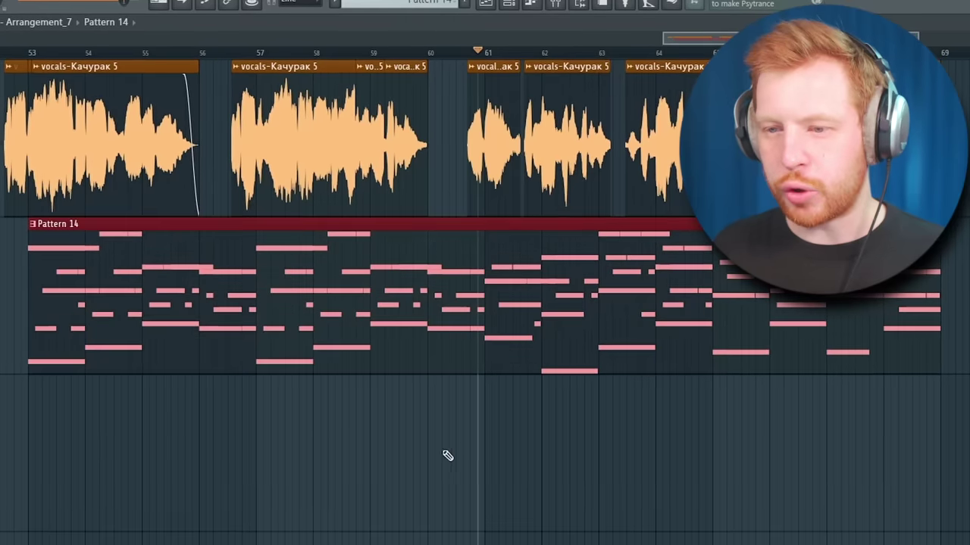
Set the time stretching mode of the CSVA_LONG_SINGLENOTE_A#_03 audio clip to Stretch
left_click(444, 452, "ctrl")
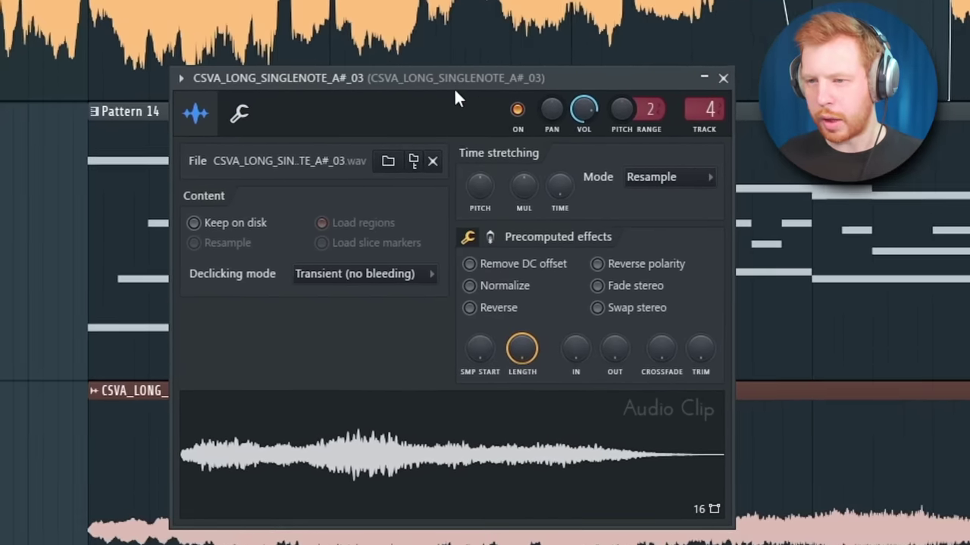
left_click(659, 179)
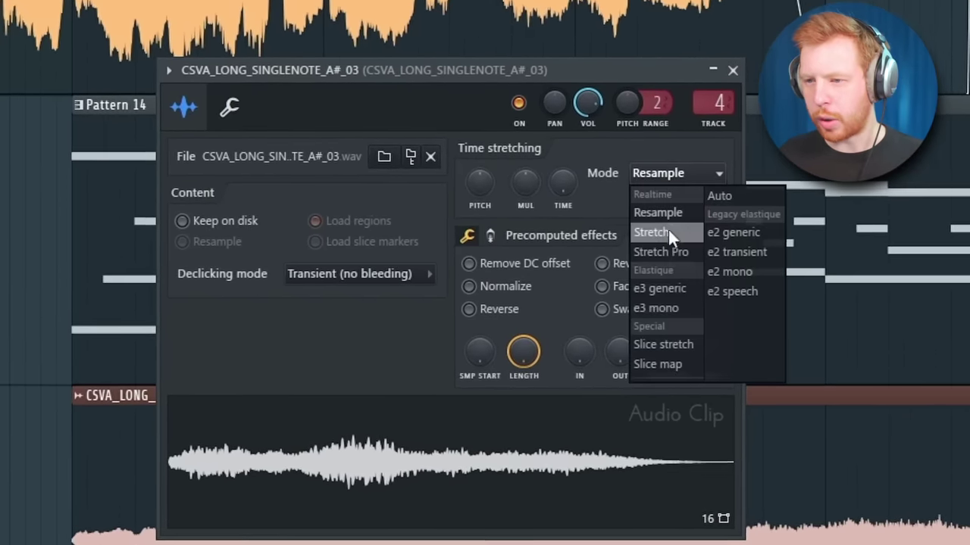
left_click(667, 229)
scroll(642, 109, "up", 1)
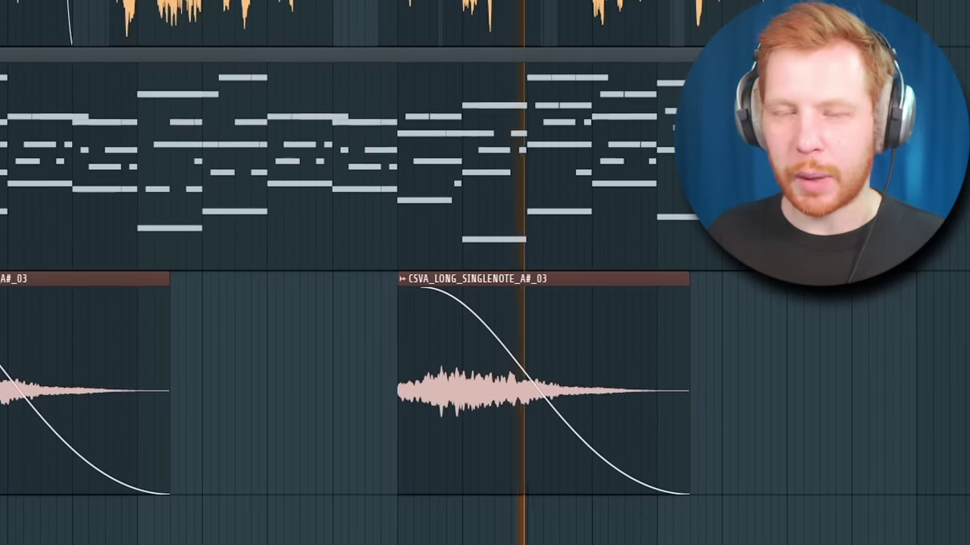
Stop playback and check the channel settings of the CSVA_LONG_SINGLENOTE_A#_03 clip
key("space")
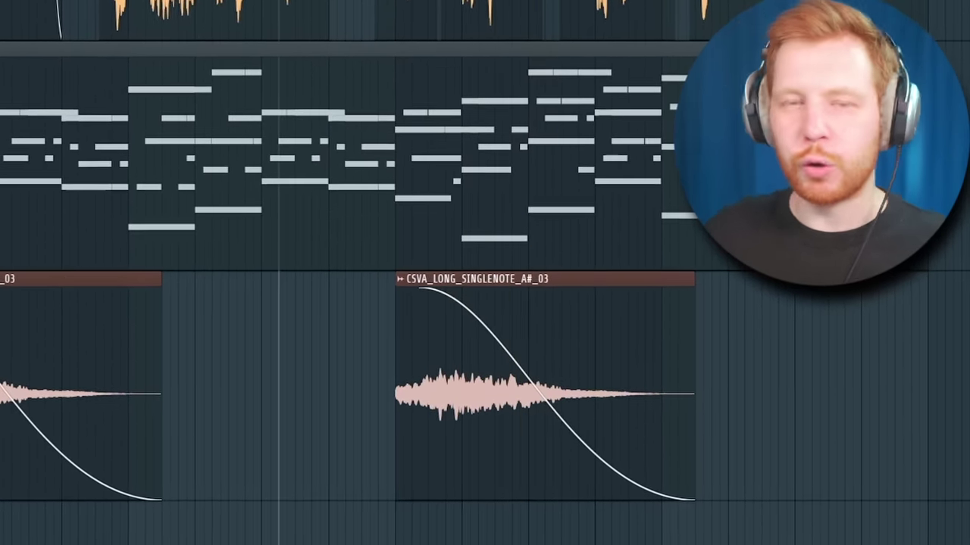
double_click(539, 442)
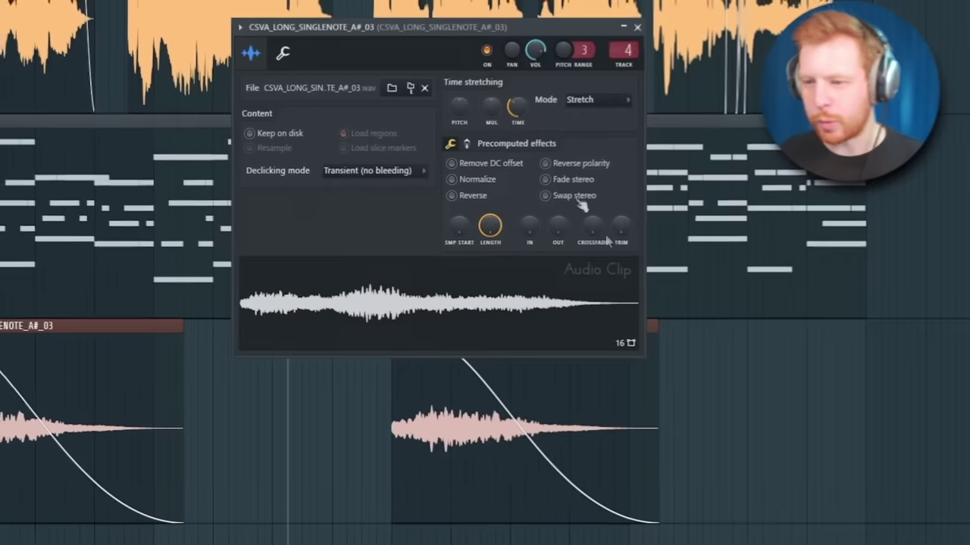
left_click(628, 29)
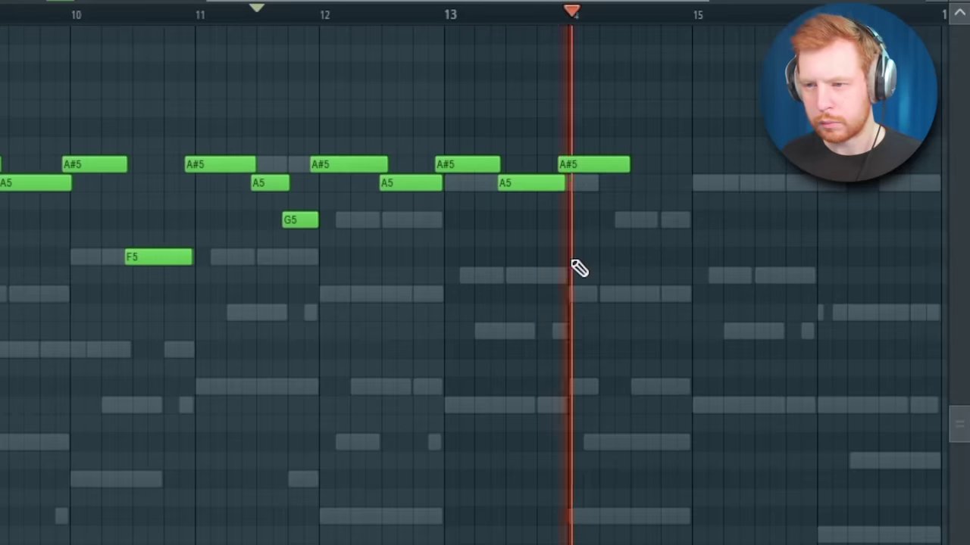
scroll(659, 258, "up", 4)
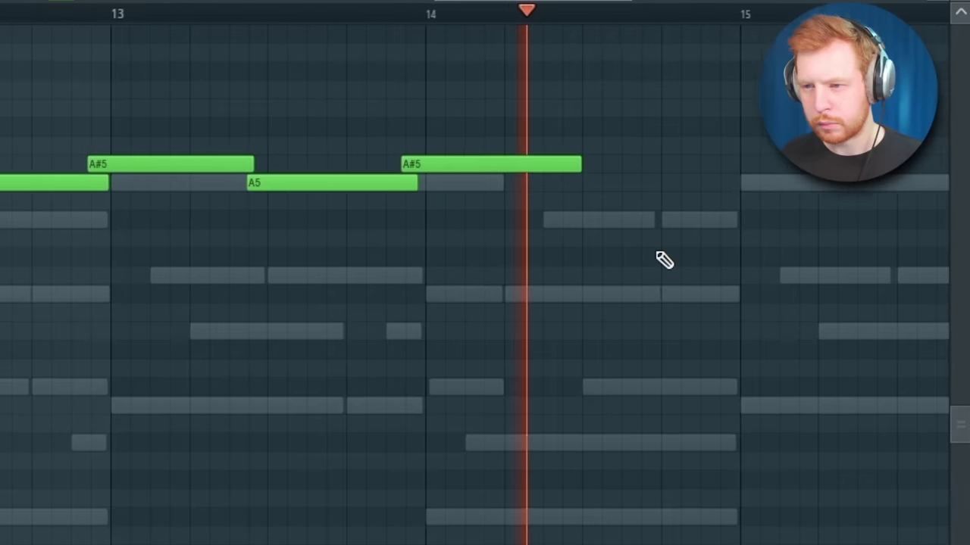
scroll(433, 407, "right", 3)
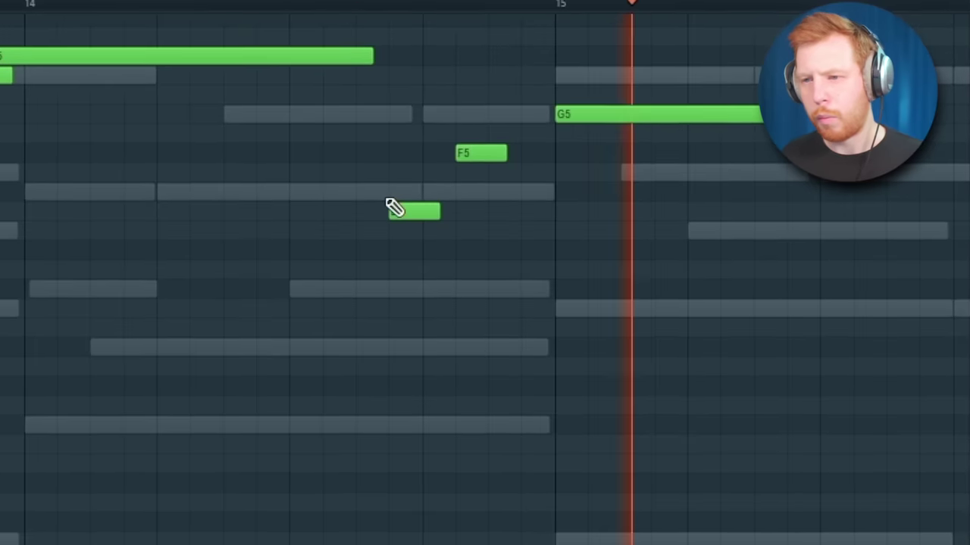
scroll(570, 185, "down", 2)
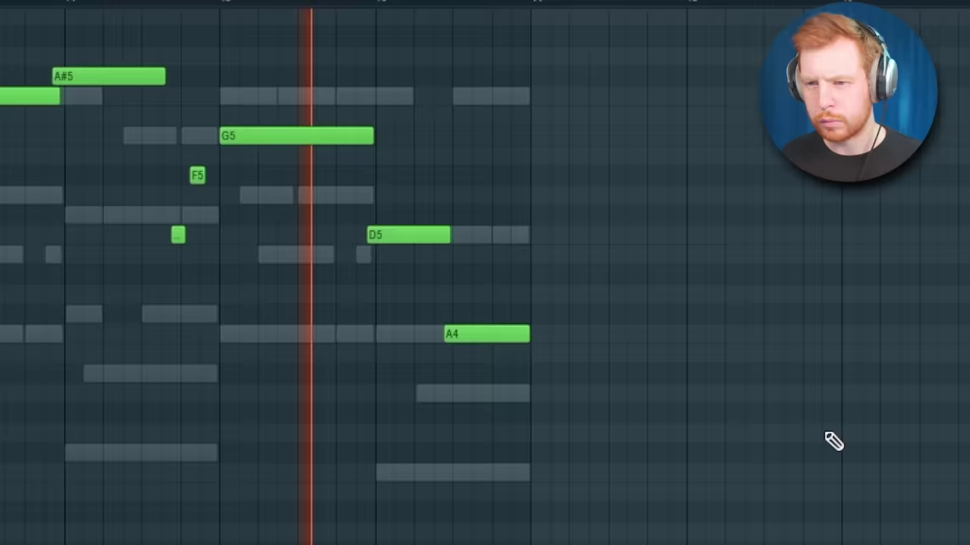
scroll(834, 442, "up", 3)
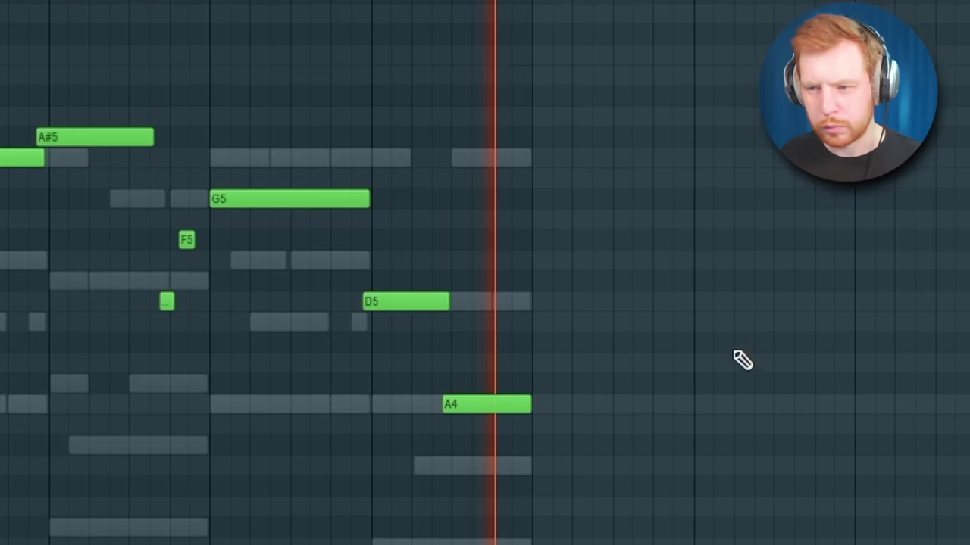
Continue the melody from bar 9, adding a low C4 note followed by further notes over the arpeggio
scroll(698, 326, "down", 3)
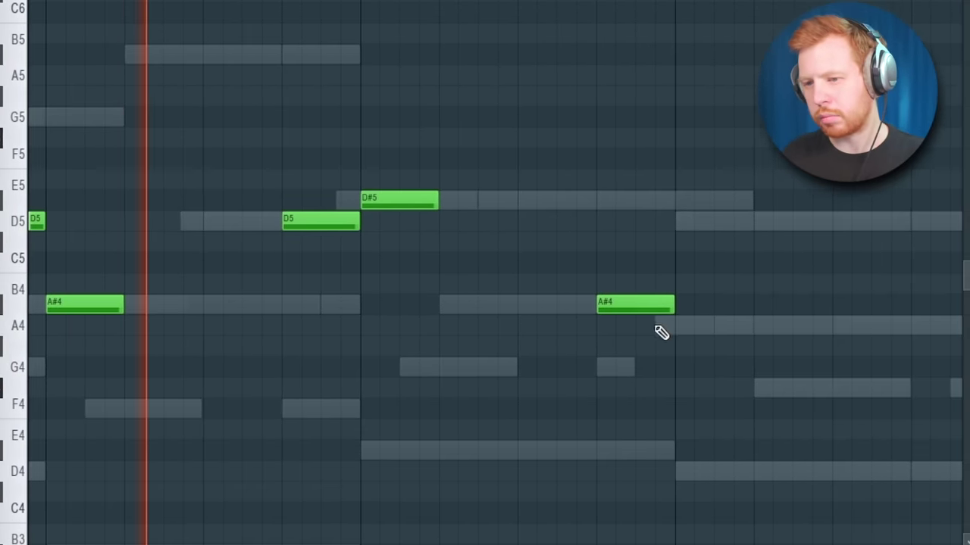
scroll(729, 361, "down", 3)
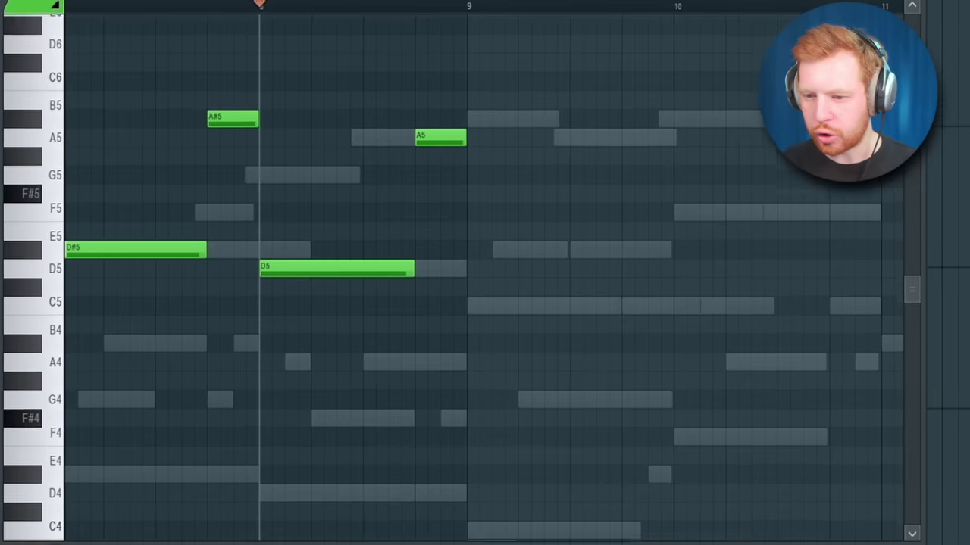
scroll(494, 462, "down", 2)
left_click(493, 469)
left_click_drag(515, 473, 675, 474)
left_click(644, 189)
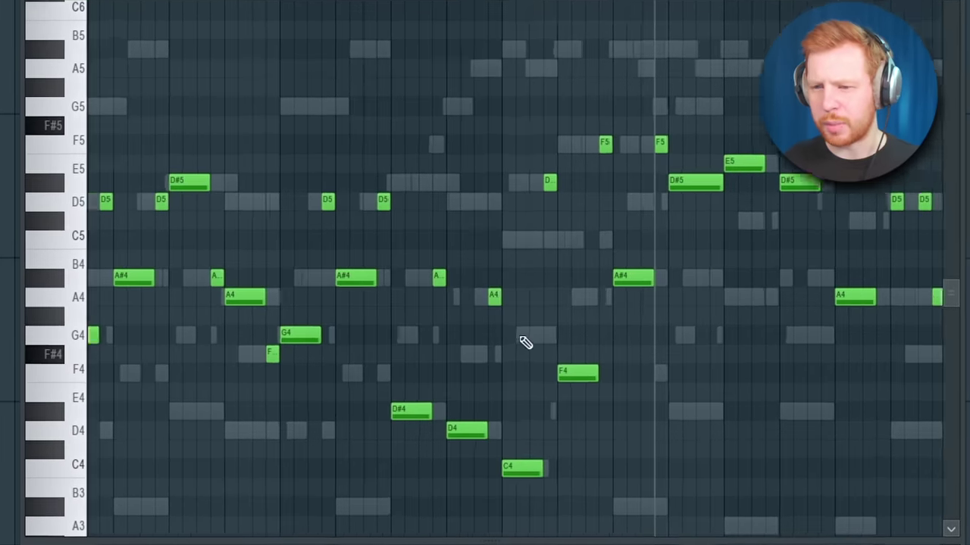
scroll(524, 342, "up", 5, "ctrl")
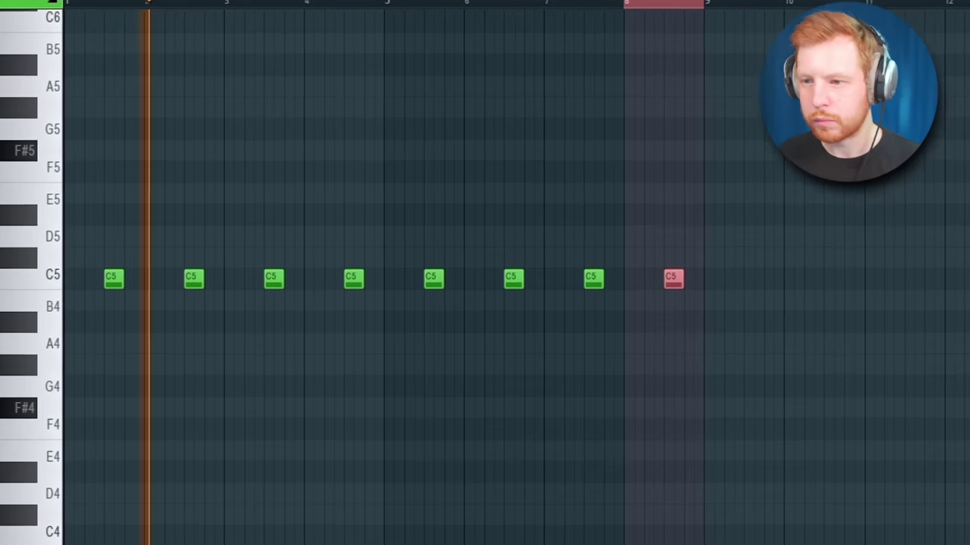
Split the evenly repeated C5 notes on beat 4 of the first bar and at the start of the second into halves
key("ctrl+a")
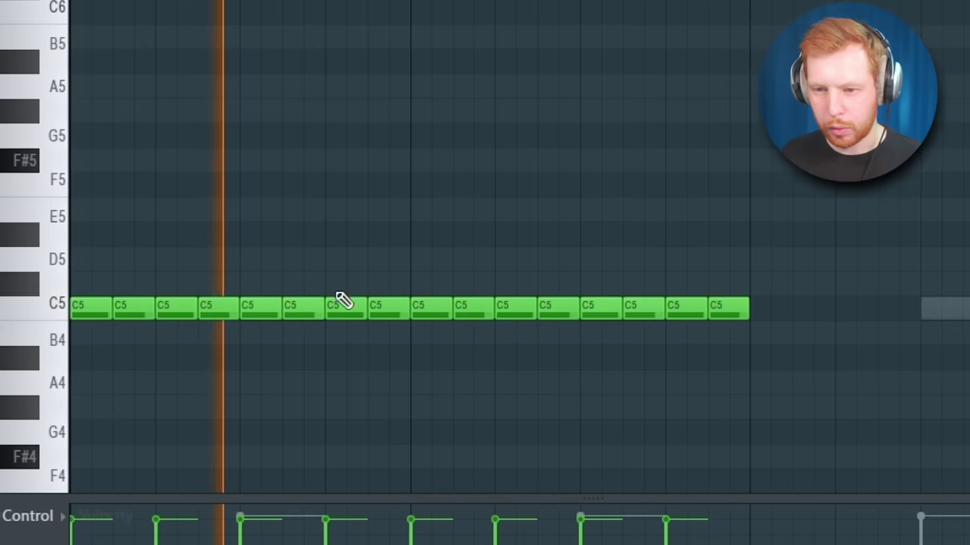
left_click(340, 307)
key("space")
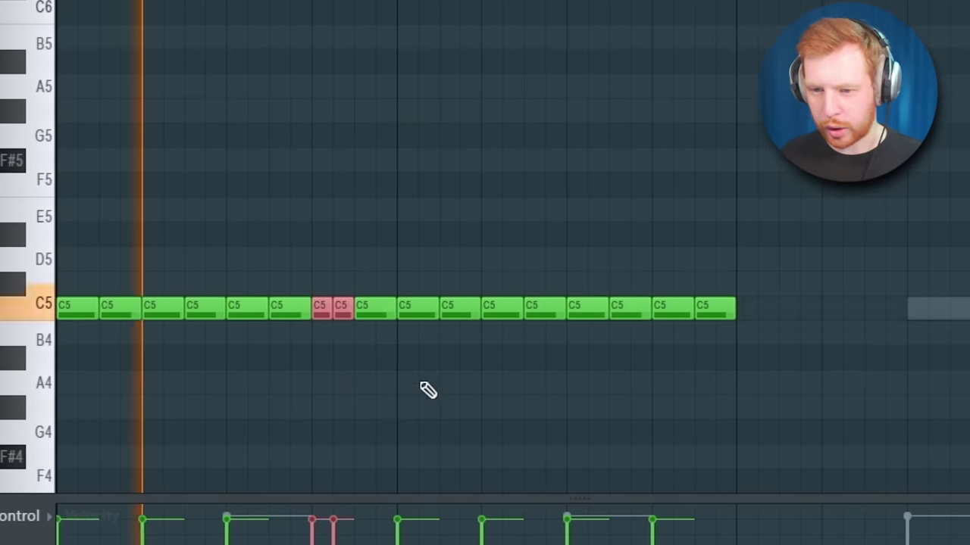
key("ctrl+b")
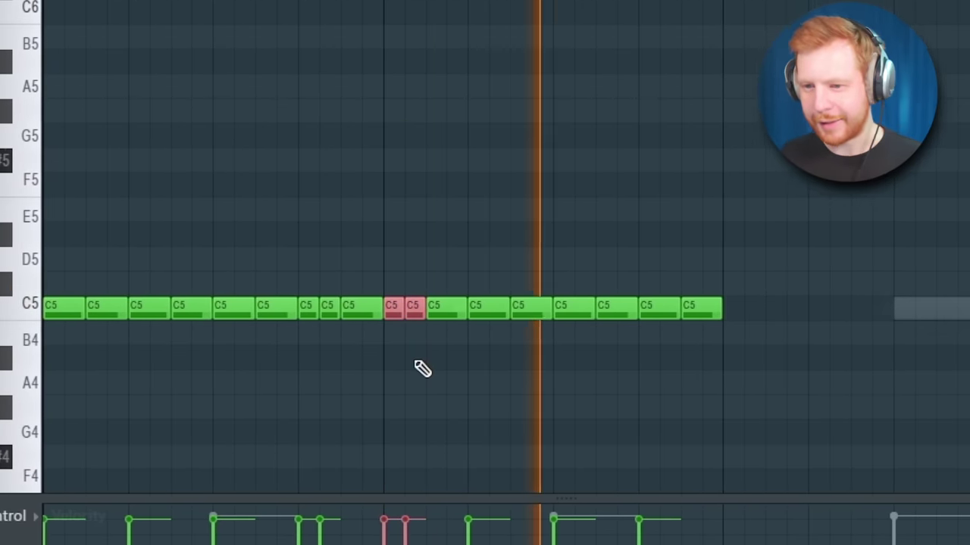
key("ctrl+d")
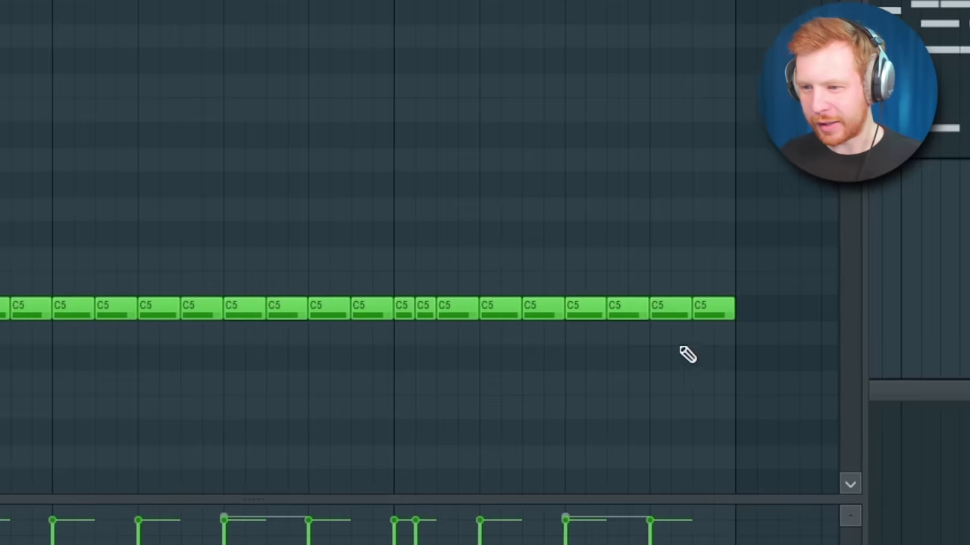
Slice more of the repeated C5 notes into shorter pieces to form rolls along the pattern
left_click(671, 309)
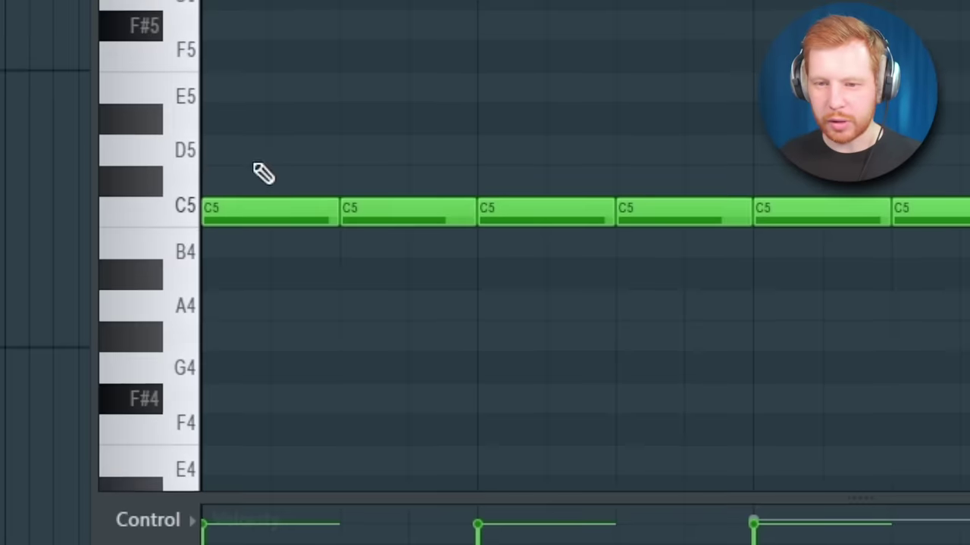
key("c")
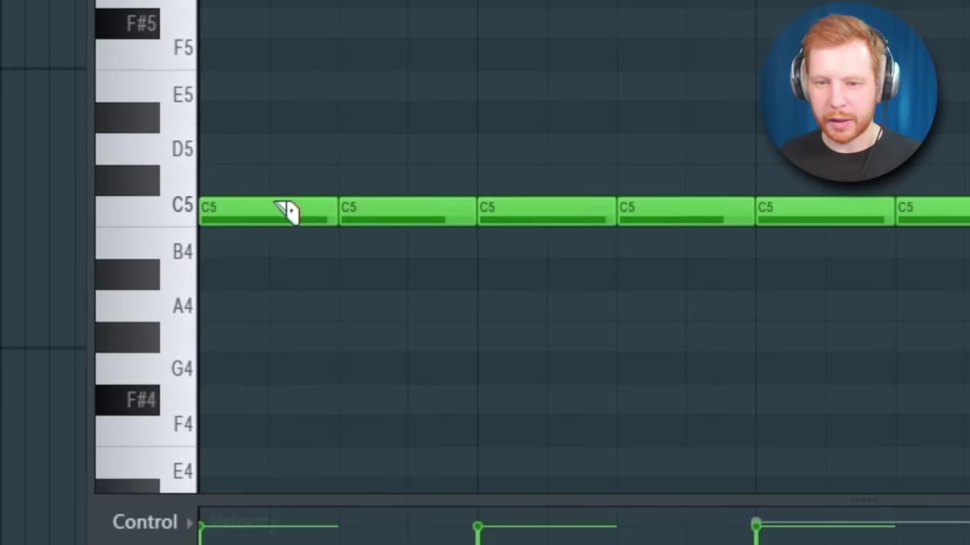
left_click(241, 213)
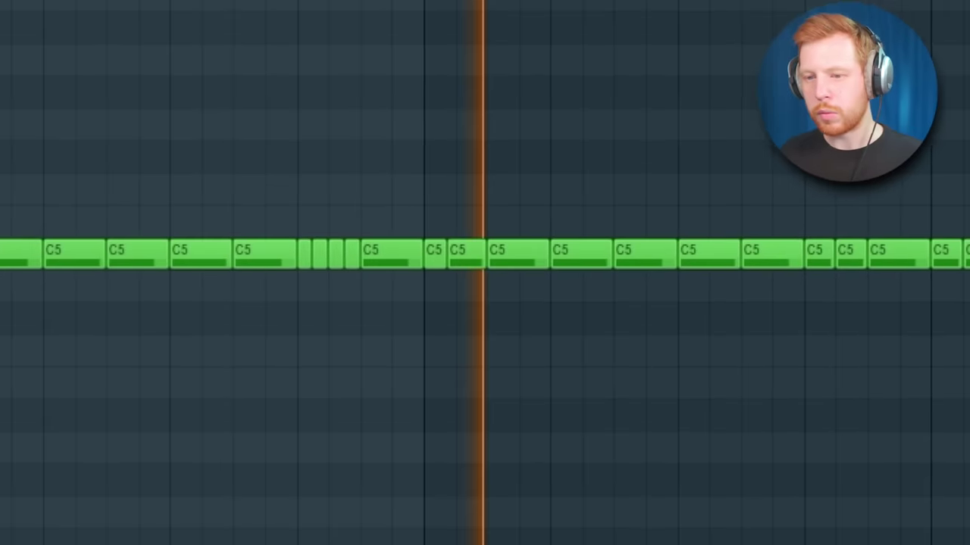
Place a syncopated rhythm of C5 notes across the opening bars of the empty pattern, starting on the first beat
scroll(730, 227, "down", 5)
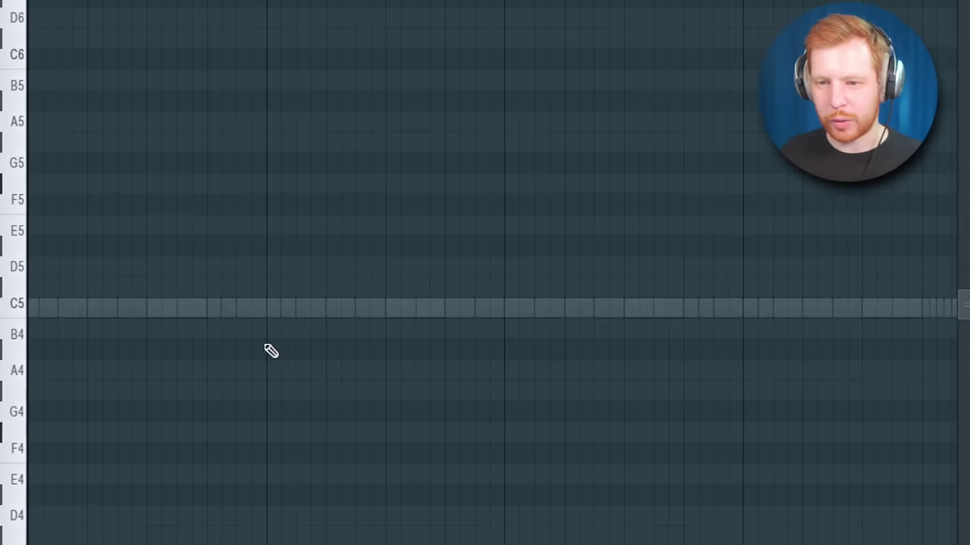
scroll(327, 188, "down", 3)
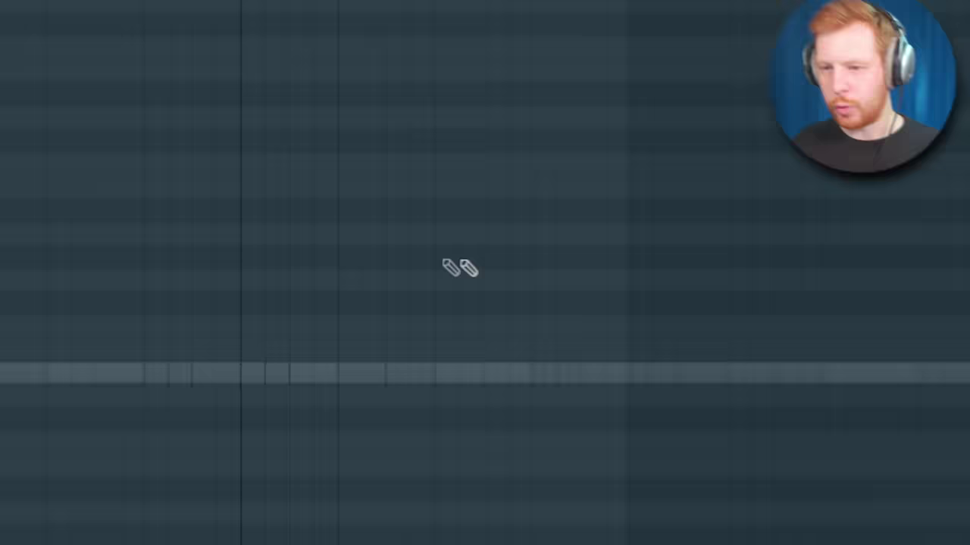
left_click(450, 260)
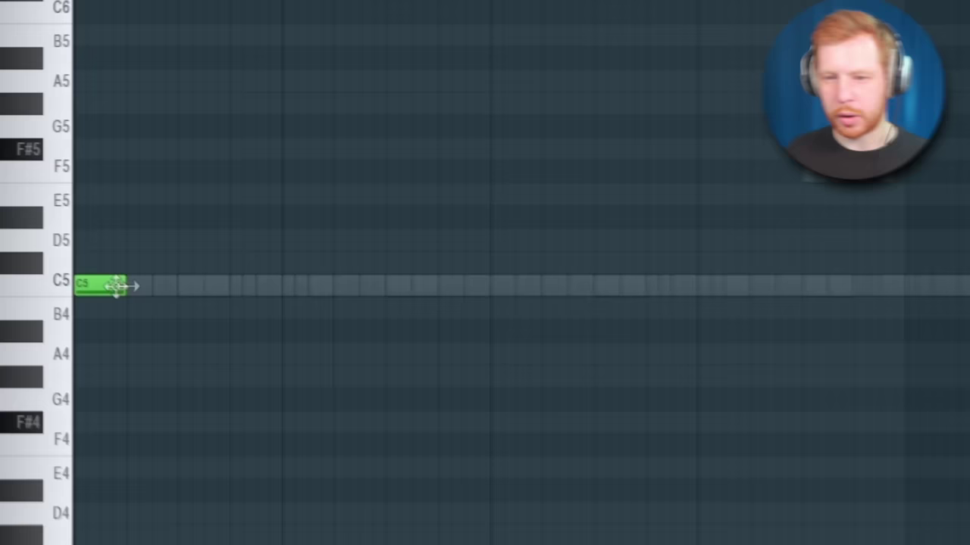
left_click(161, 292)
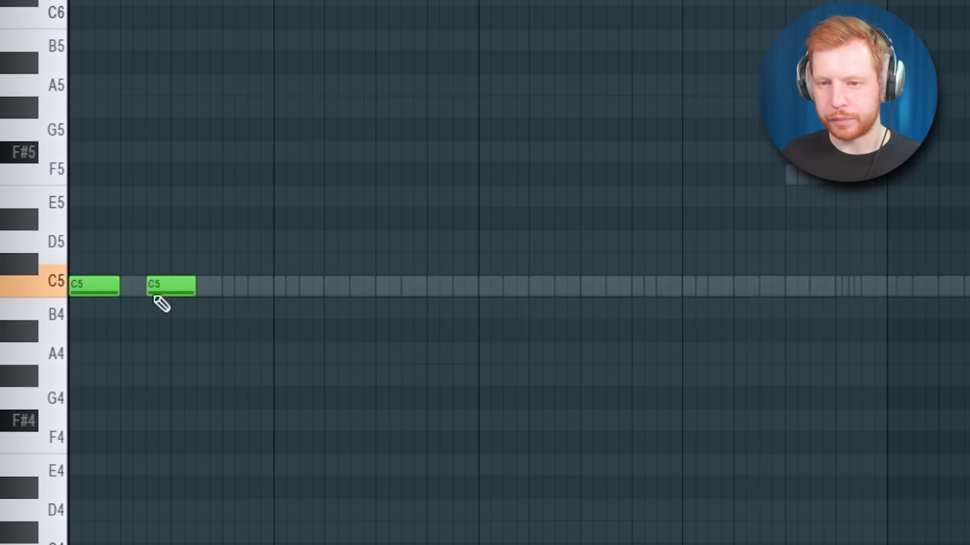
key("space")
mouse_move(290, 289)
left_mouse_down()
mouse_move(341, 293)
mouse_move(279, 292)
left_mouse_up()
key("space")
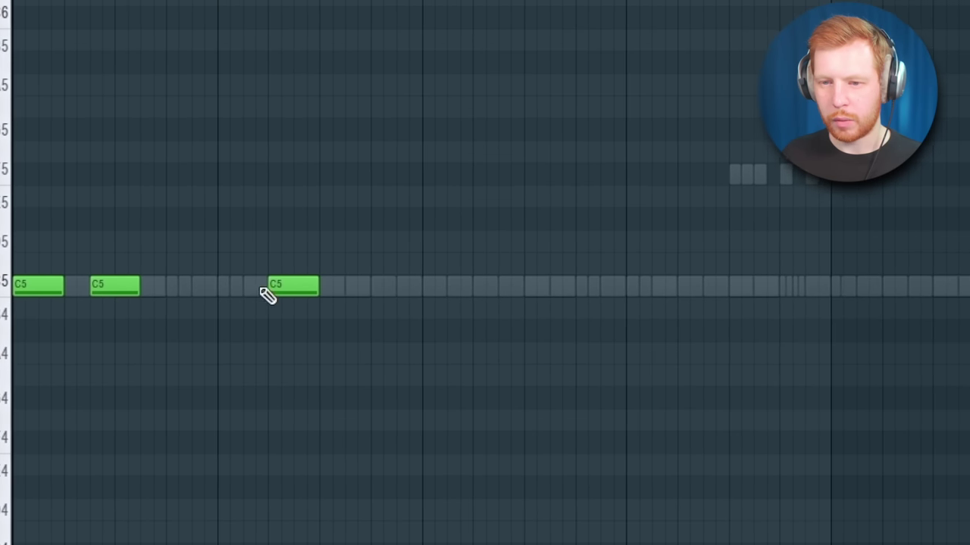
left_click(263, 289)
left_click(441, 287)
left_click(434, 287)
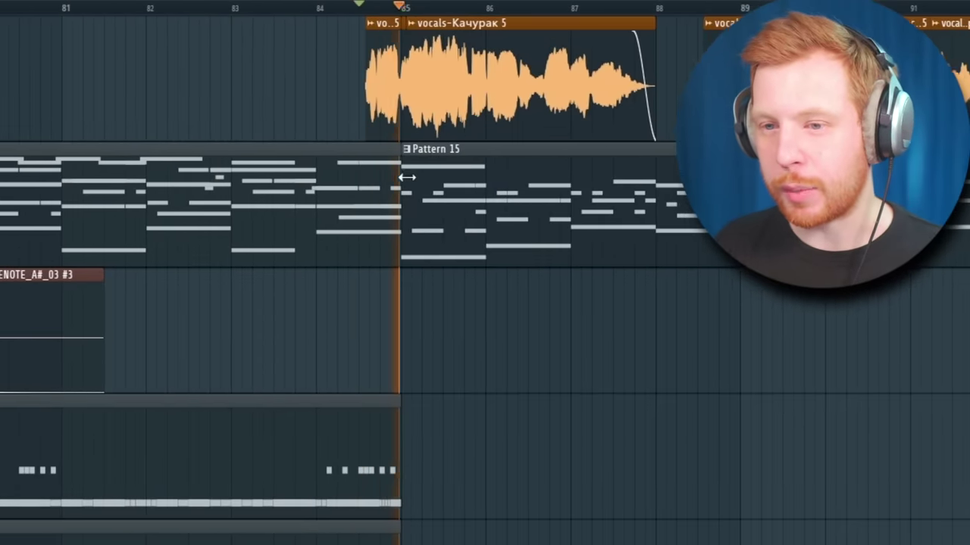
Stop playback, repeat the C5 notes on the third beat of each bar and nudge individual ones slightly off the grid
scroll(466, 204, "down", 3)
key("space")
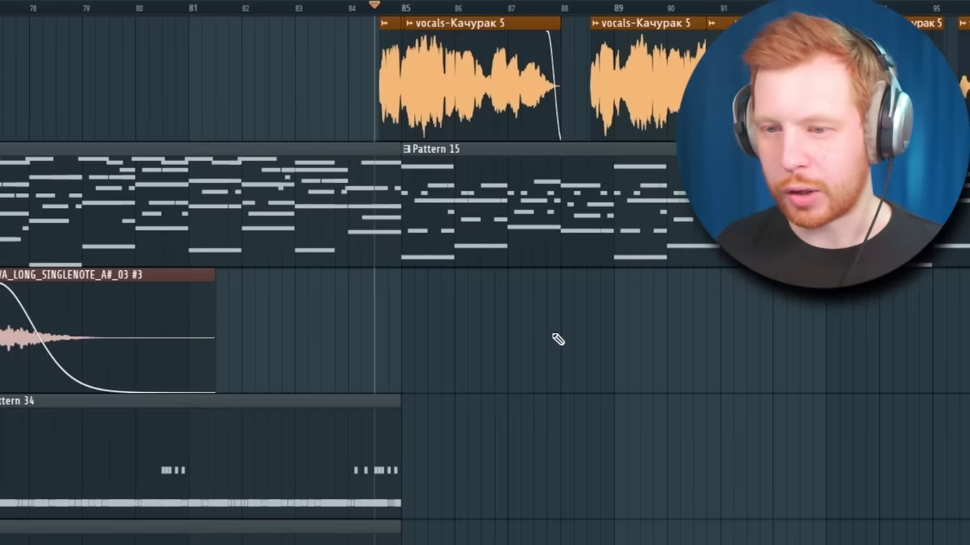
scroll(519, 345, "down", 4)
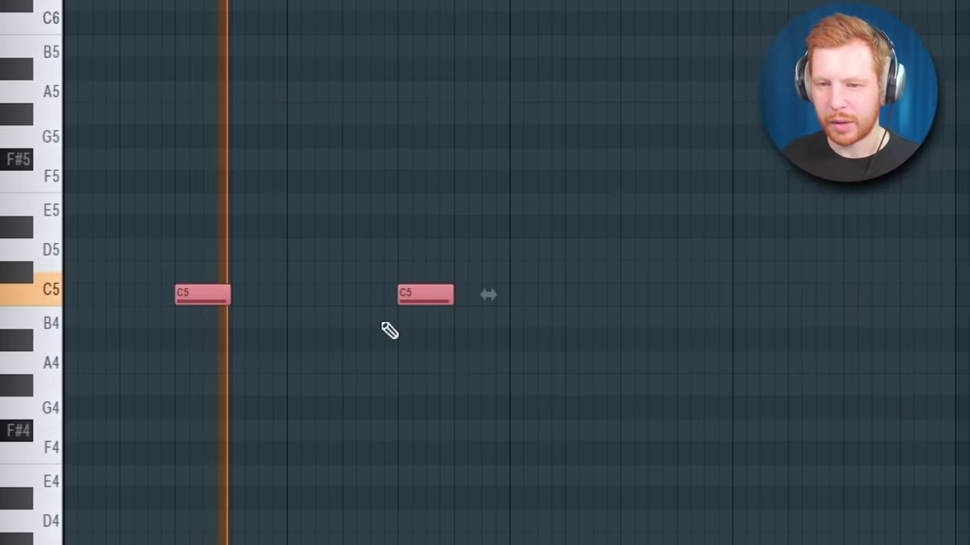
mouse_move(184, 288)
left_mouse_down()
mouse_move(568, 291)
mouse_move(610, 303)
left_mouse_up()
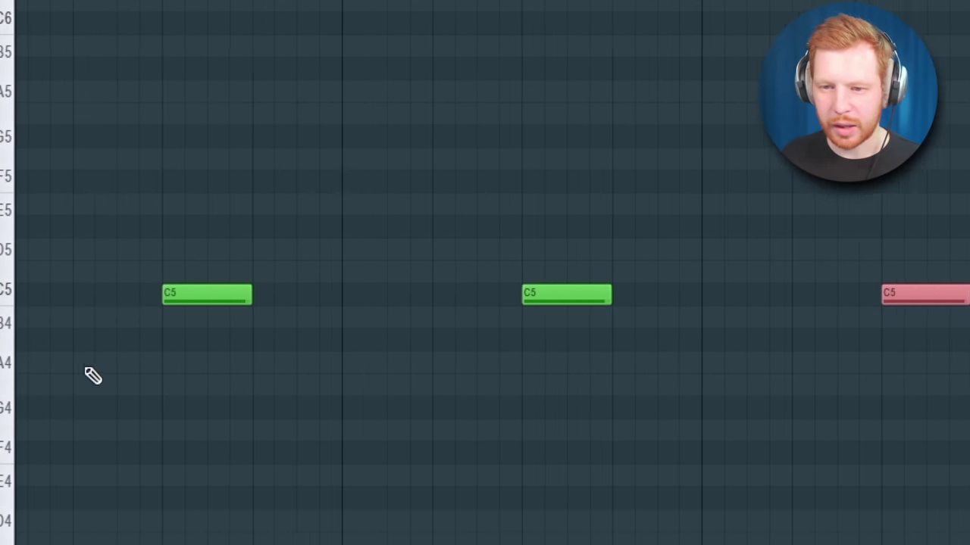
left_click_drag(390, 194, 203, 361)
left_click_drag(706, 238, 859, 402)
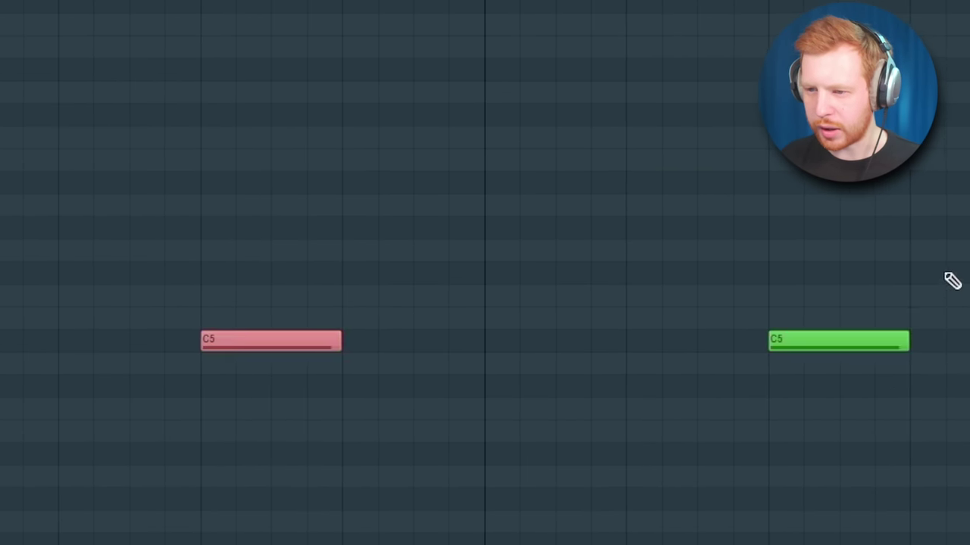
left_click_drag(946, 275, 813, 411)
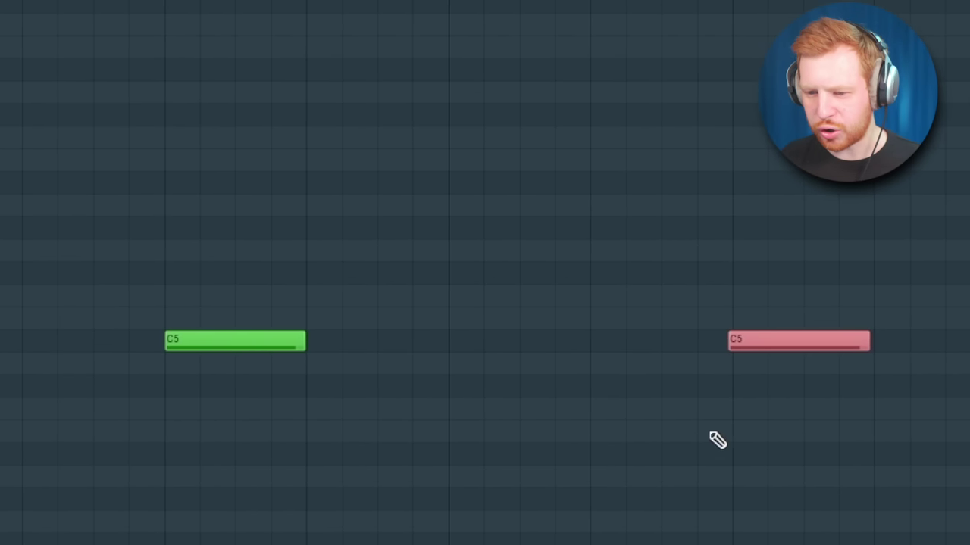
scroll(666, 447, "down", 4)
scroll(846, 507, "up", 5)
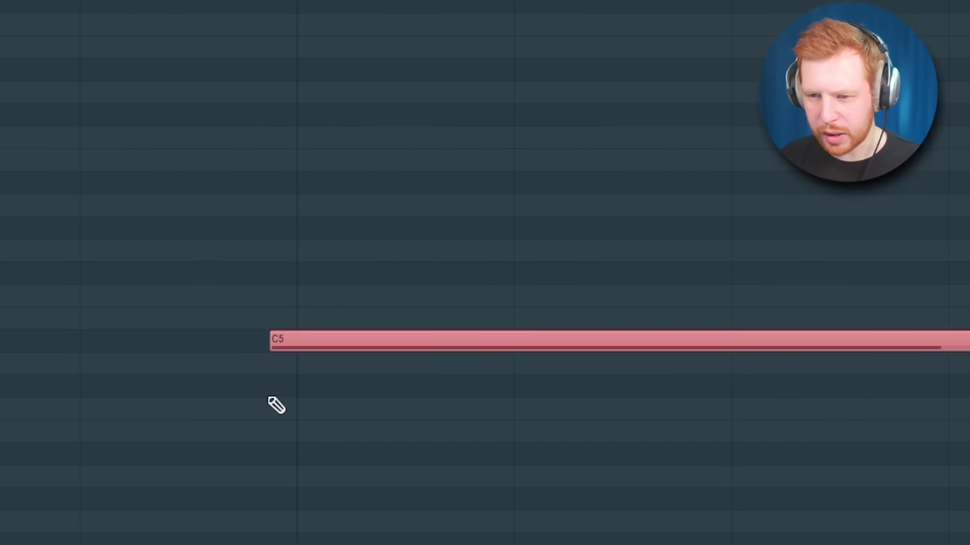
scroll(276, 405, "down", 4)
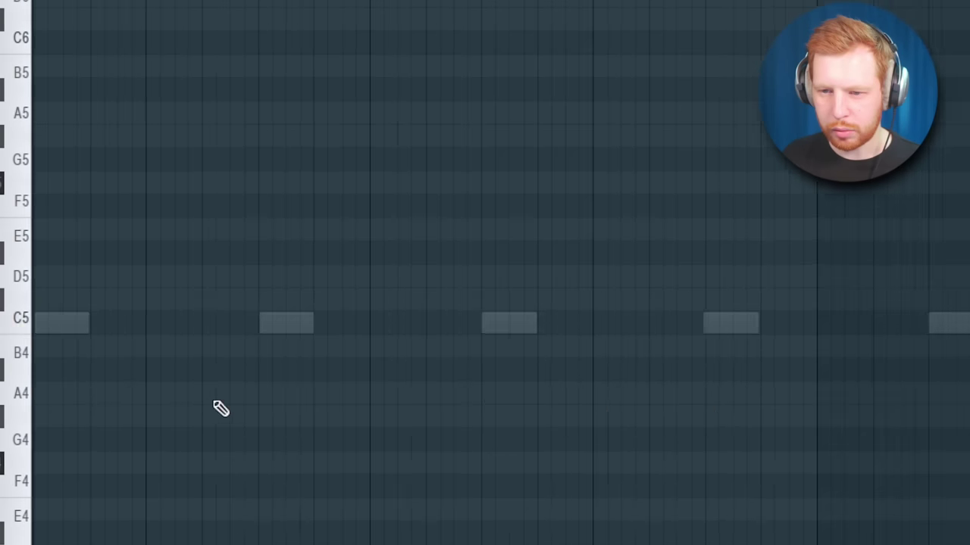
Layer a C5 note over the second ghost note and duplicate its two-bar section twice
scroll(219, 406, "up", 1)
left_click(275, 325)
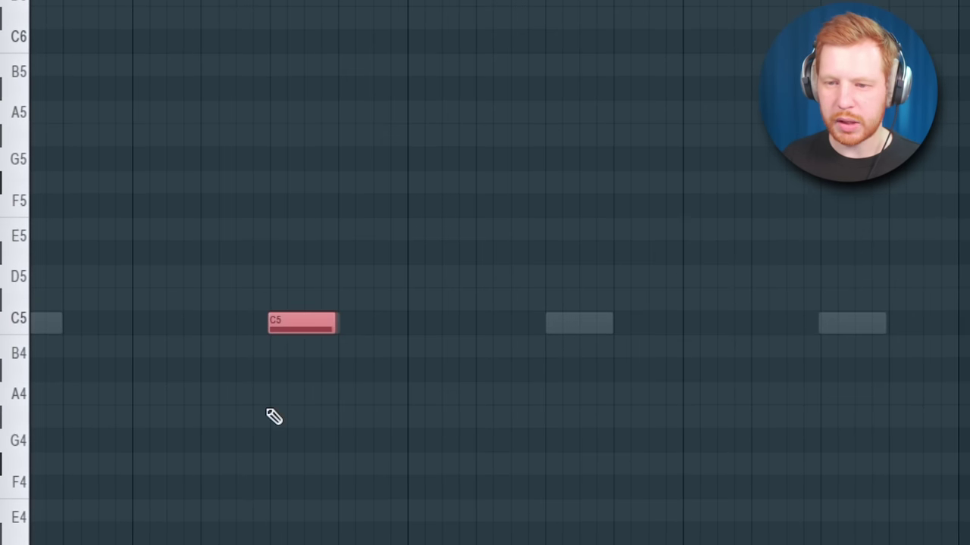
key("space")
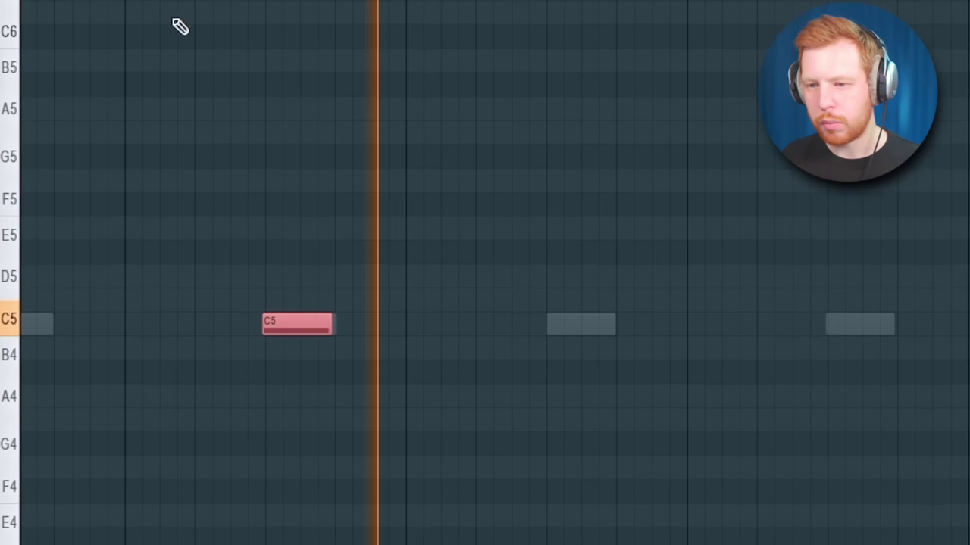
scroll(426, 262, "down", 3)
left_click_drag(321, 0, 18, 0)
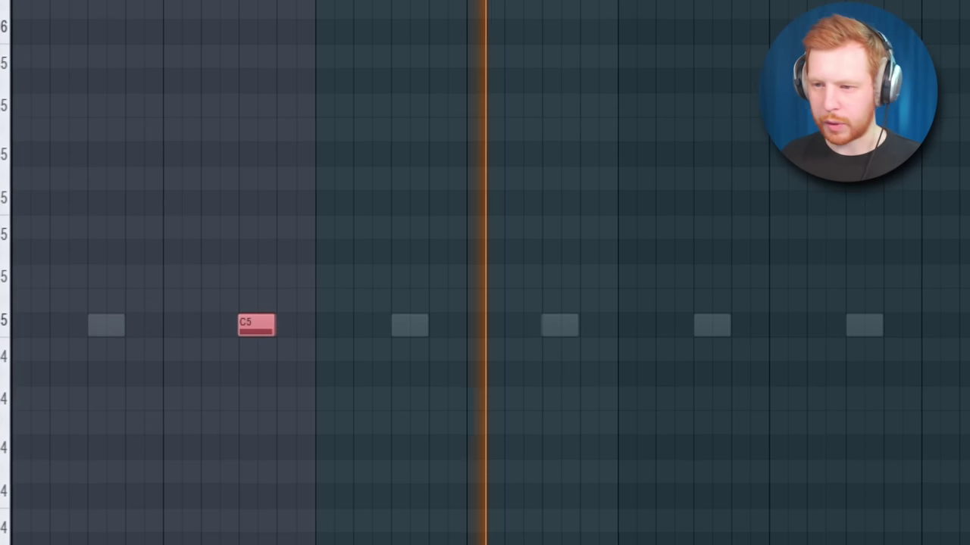
key("ctrl+b")
key("ctrl+b")
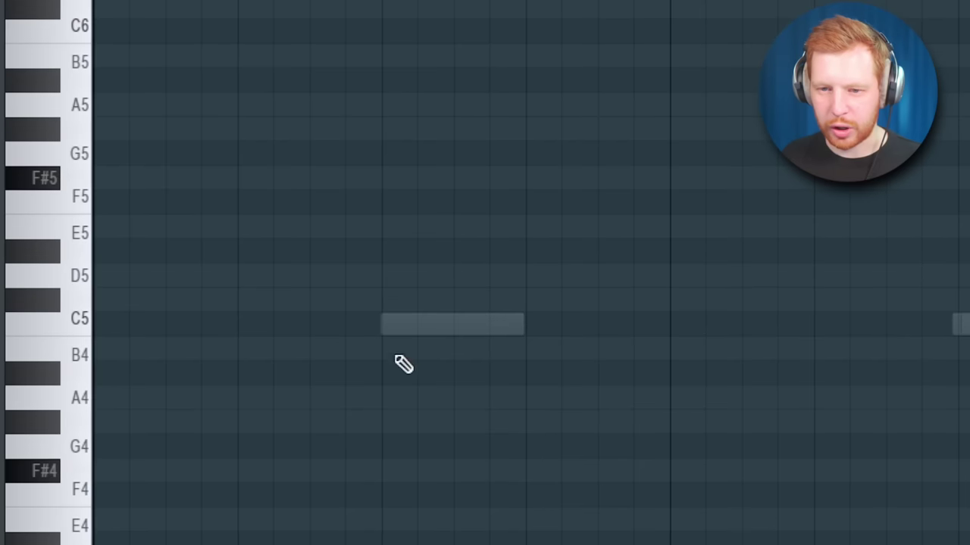
Select the alternating long and short C5 notes and duplicate them repeatedly to extend the rhythm over the following bars
key("space")
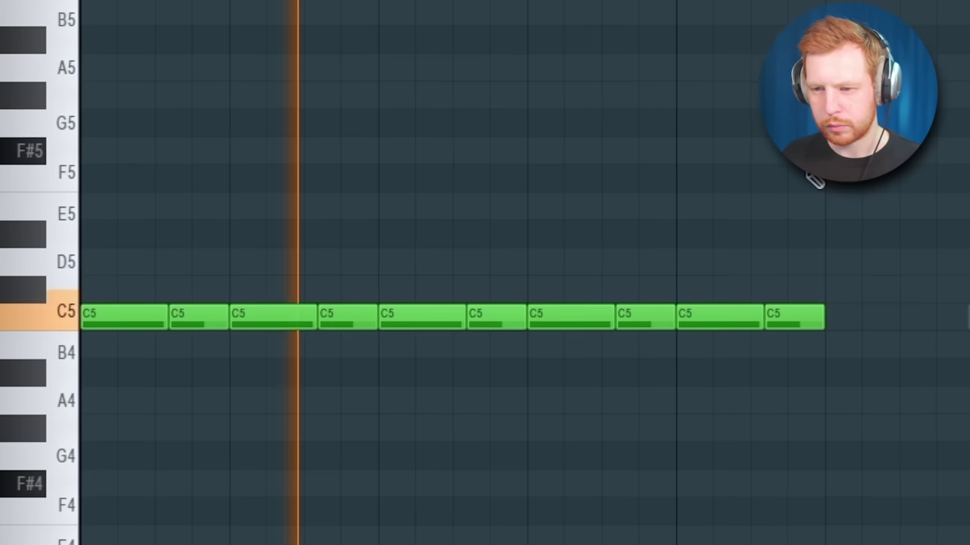
left_click_drag(934, 139, 739, 441)
key("ctrl+b")
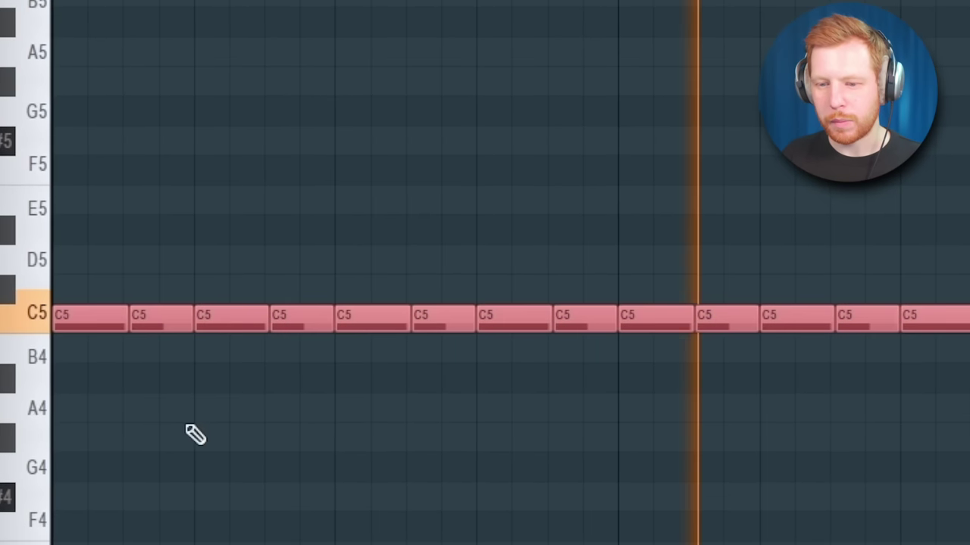
scroll(470, 242, "down", 5)
key("ctrl+b")
scroll(472, 236, "down", 3)
key("ctrl+b")
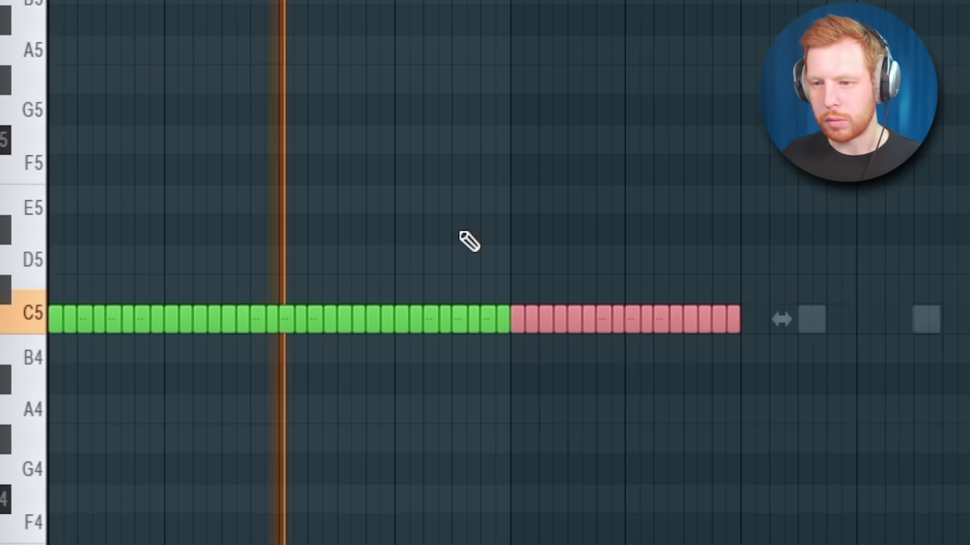
key("ctrl+b")
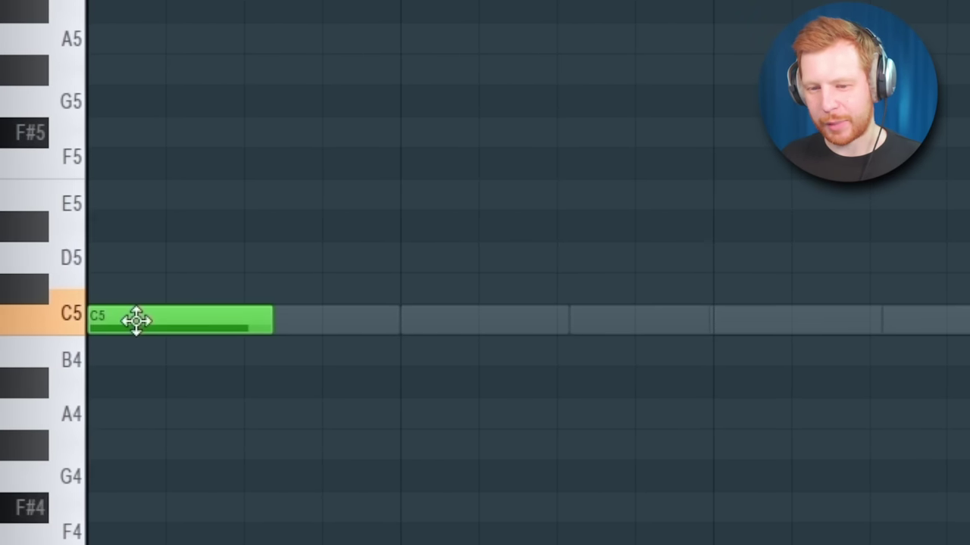
key("ctrl+b")
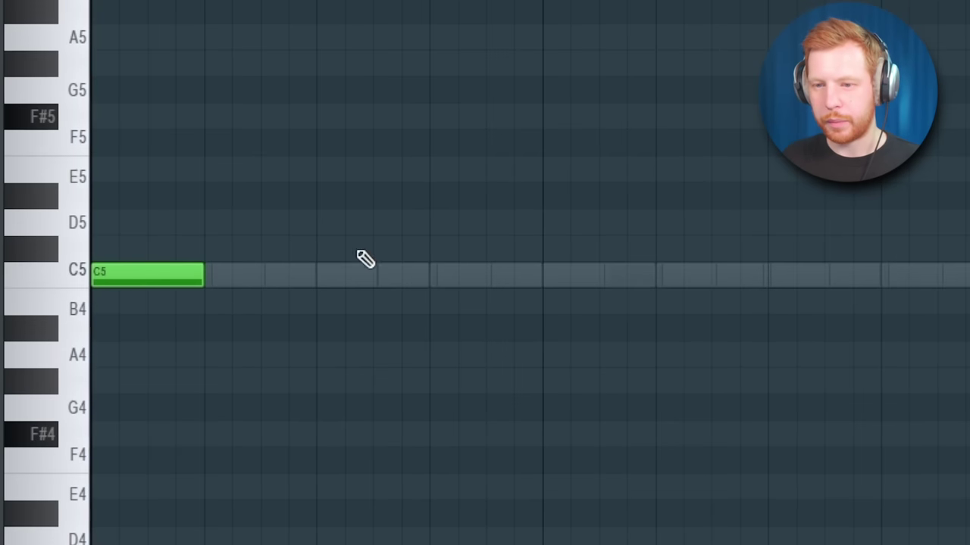
Add C5 notes on the first two beats of the second bar and shift them slightly off the grid
key("space")
left_click(557, 276)
left_click(671, 275)
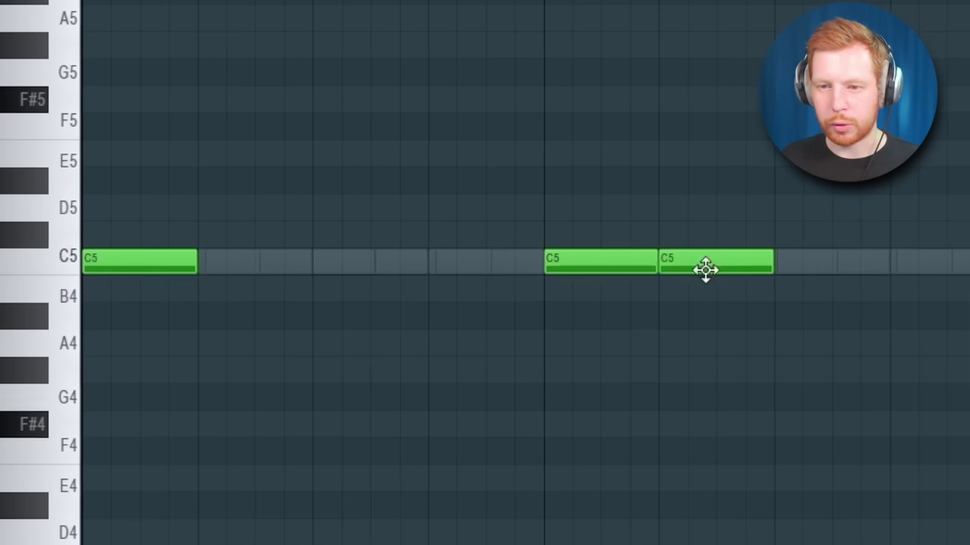
scroll(599, 296, "up", 3)
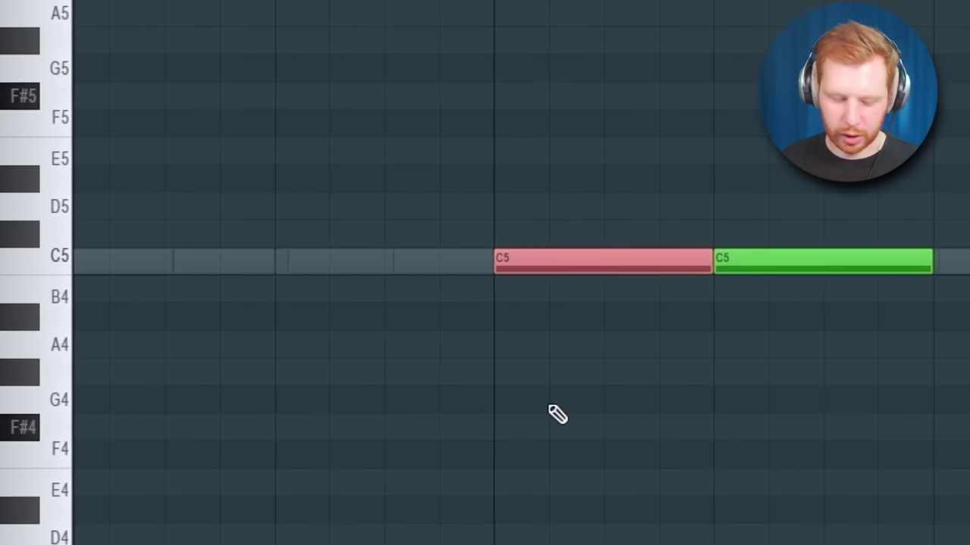
scroll(559, 417, "down", 2)
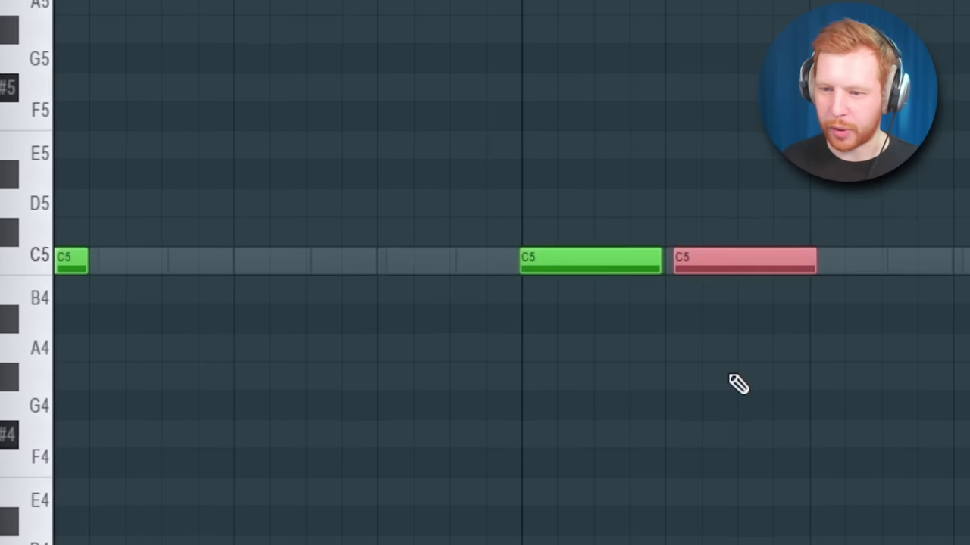
scroll(558, 410, "up", 4)
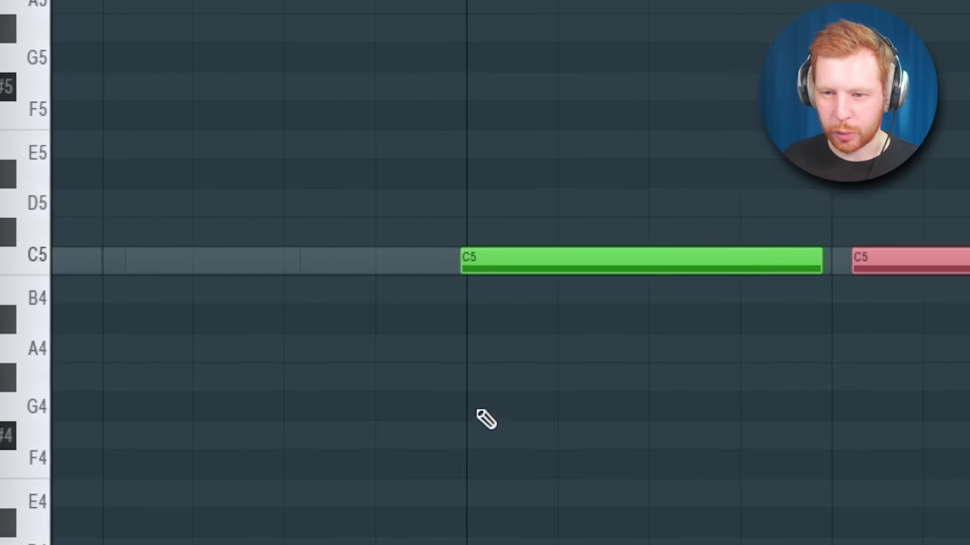
Add a short C5 note just before the second bar and play back the rhythm
left_click(294, 265)
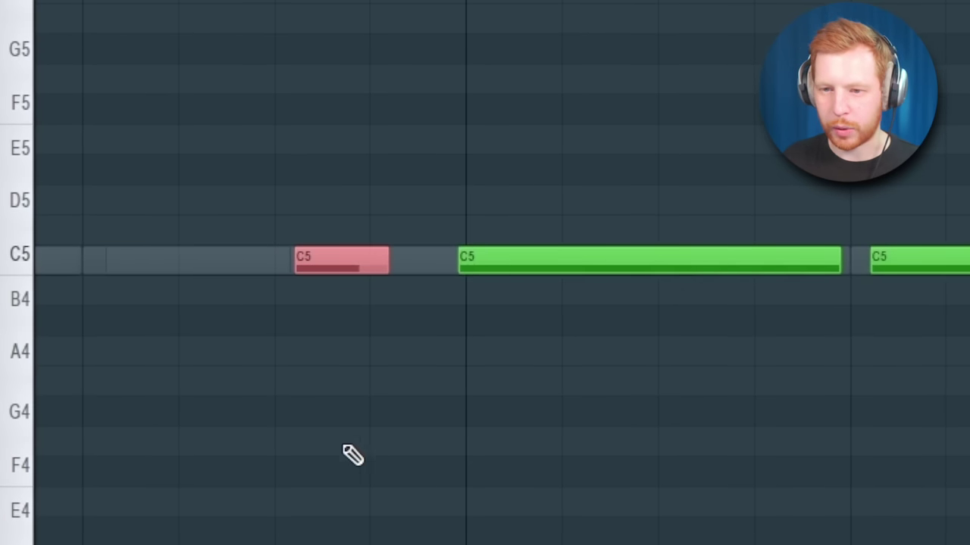
scroll(347, 447, "down", 5)
key("space")
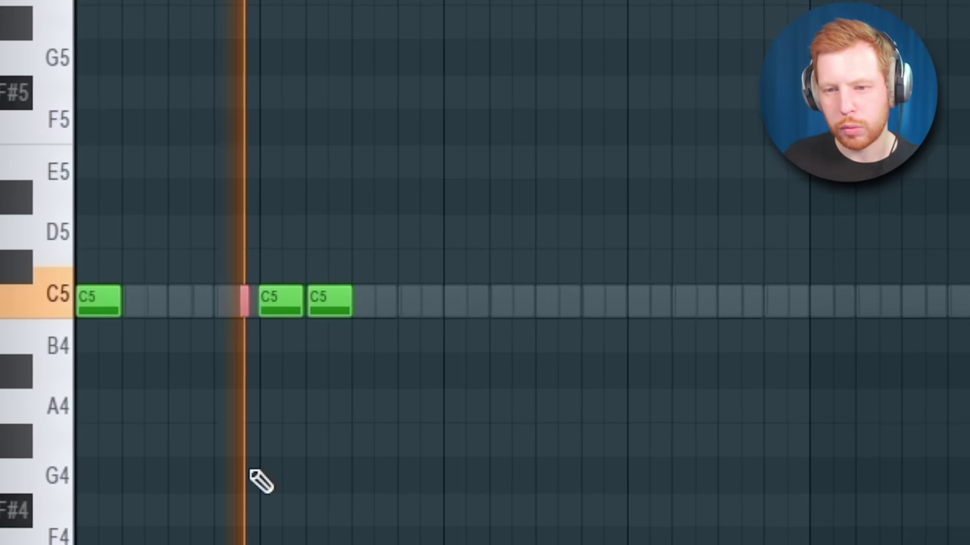